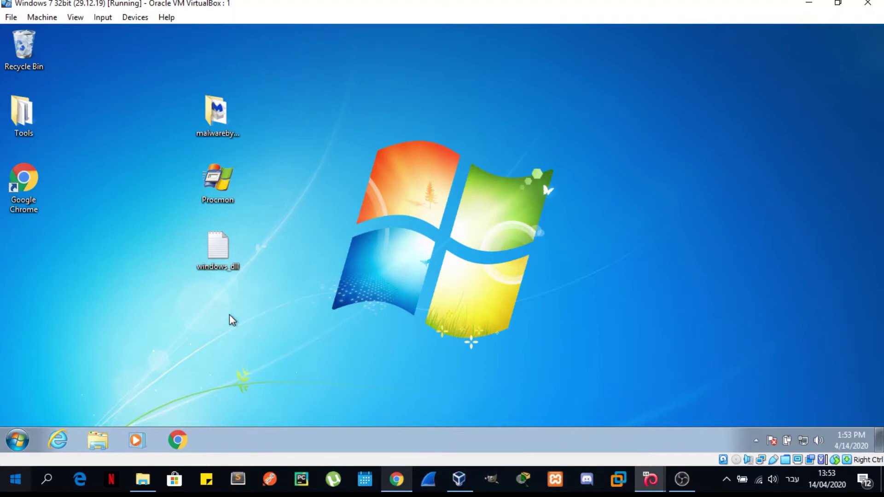
# - Launch cmd from the Run box, run 'net user' to list accounts, then close the console
pyautogui.press('super+r')
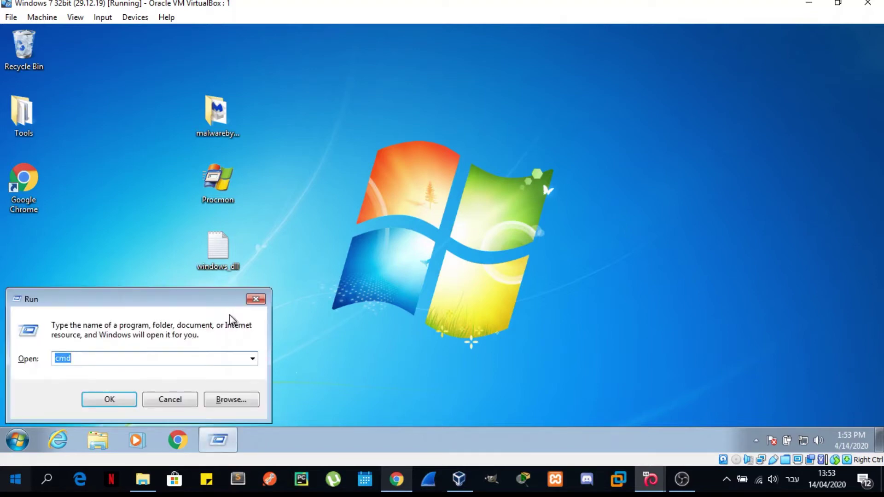
pyautogui.press('Return')
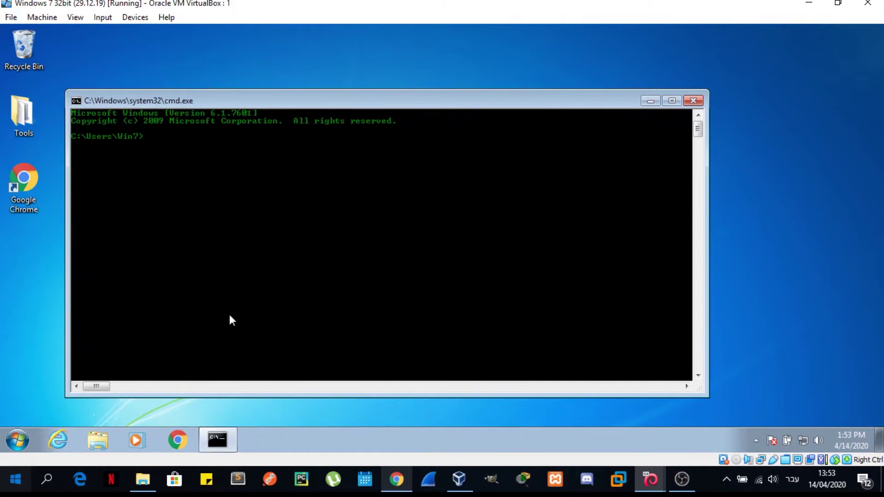
pyautogui.write('net user')
pyautogui.press('Return')
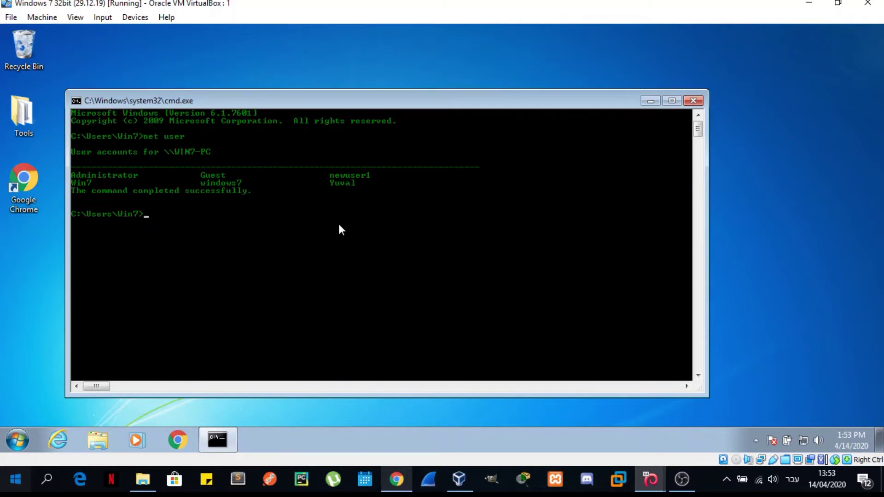
pyautogui.click(695, 102)
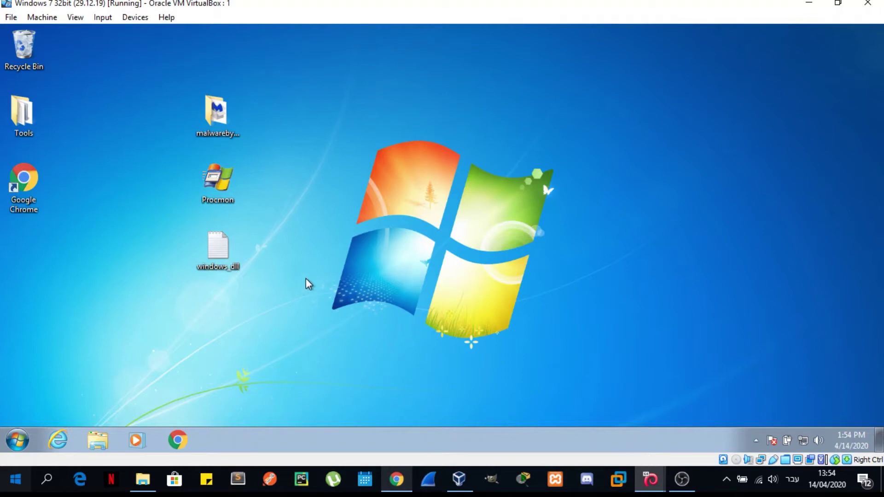
pyautogui.moveTo(351, 162); pyautogui.dragTo(566, 364)
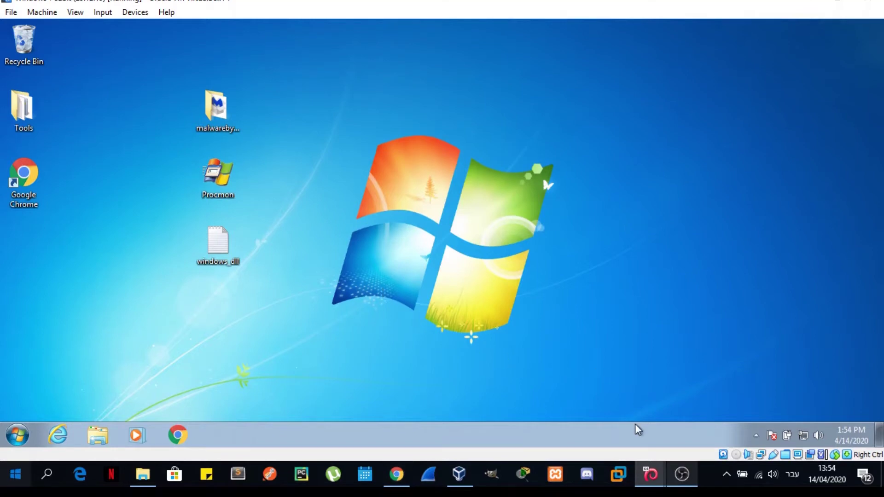
pyautogui.moveTo(618, 474)
pyautogui.click(596, 423)
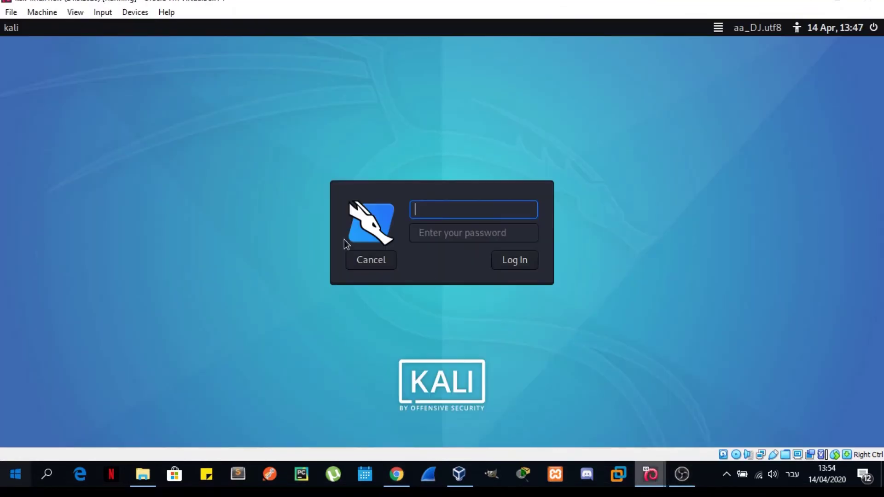
pyautogui.click(648, 471)
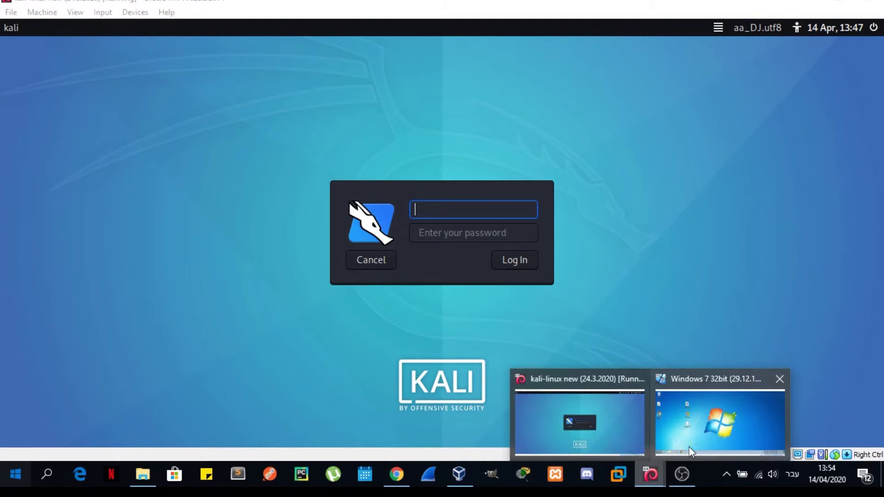
pyautogui.click(692, 441)
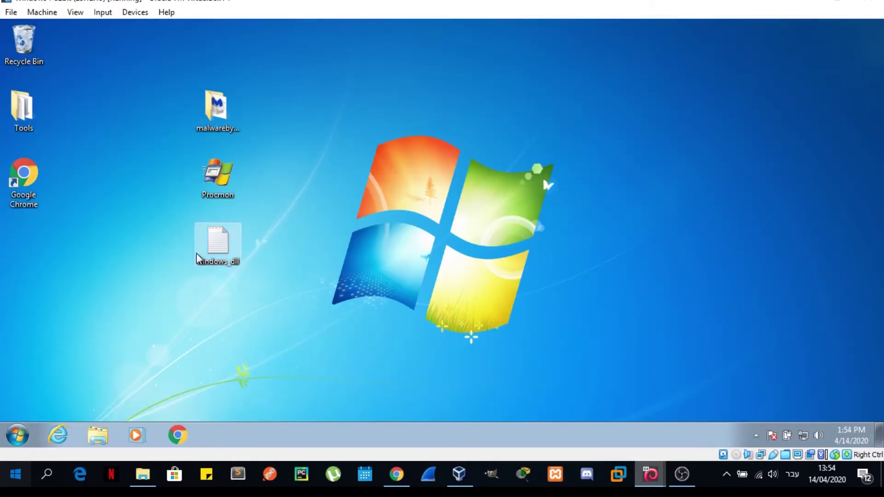
pyautogui.moveTo(277, 287); pyautogui.dragTo(193, 227)
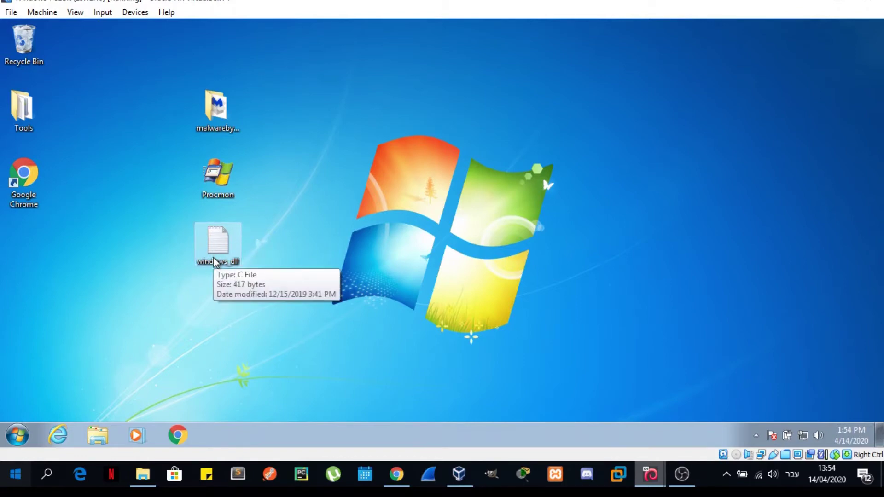
pyautogui.click(195, 313)
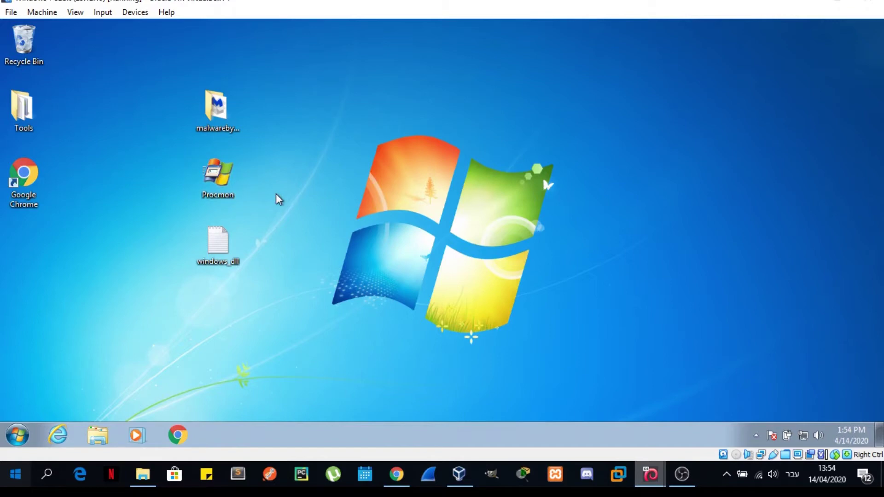
pyautogui.click(220, 107)
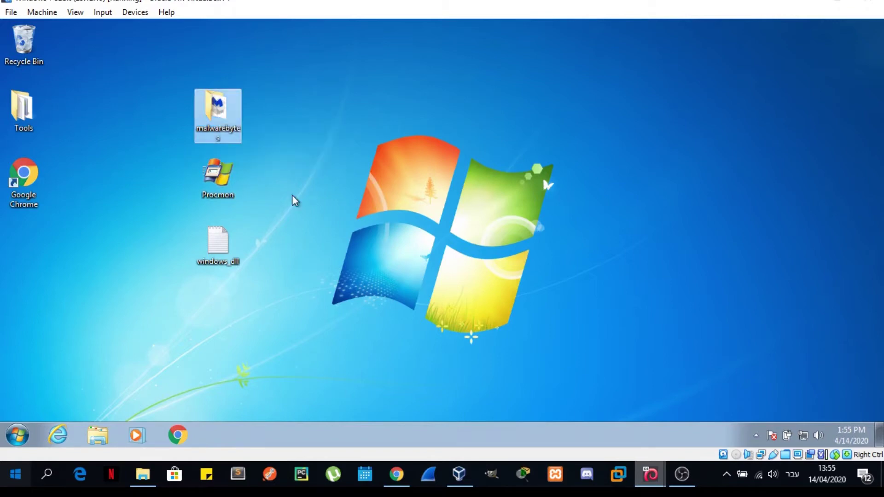
pyautogui.click(303, 295)
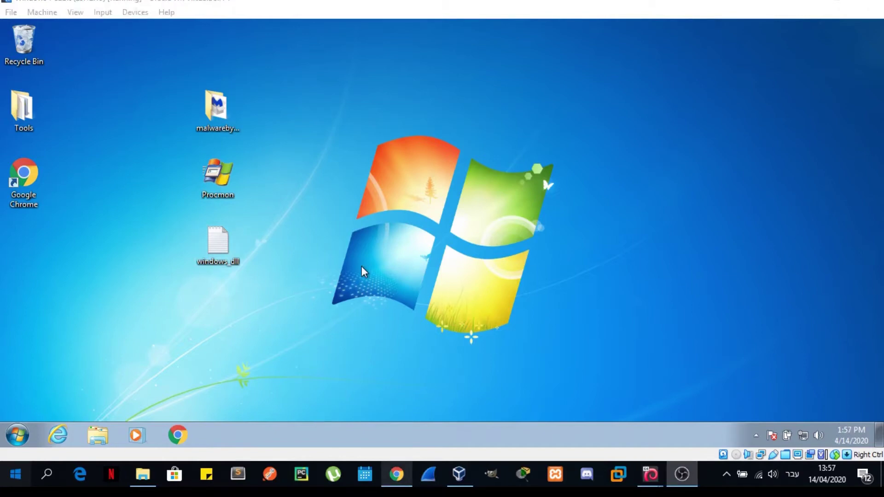
# - Open windows_dll in WordPad and highlight the full code and its two system() lines
pyautogui.doubleClick(223, 240)
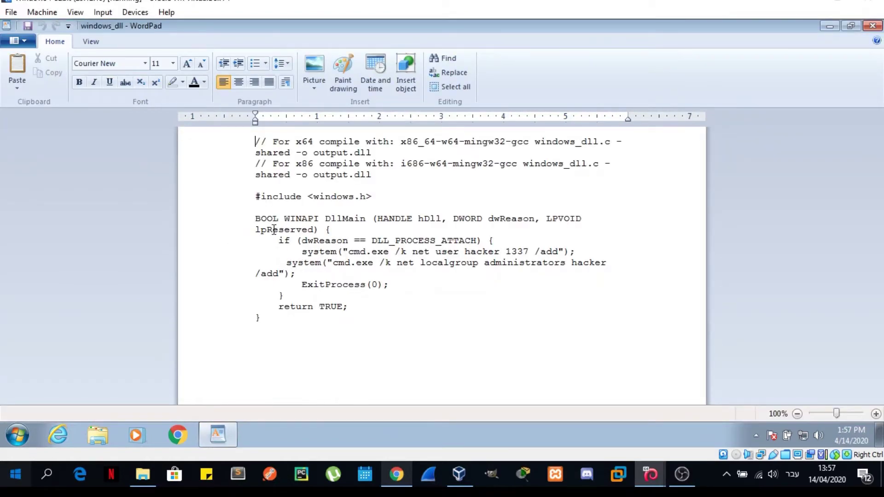
pyautogui.moveTo(255, 196); pyautogui.dragTo(296, 316)
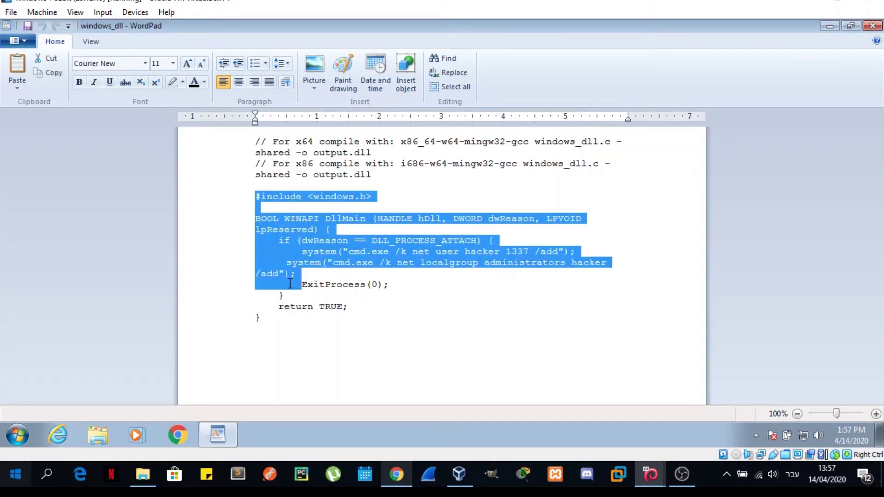
pyautogui.click(296, 328)
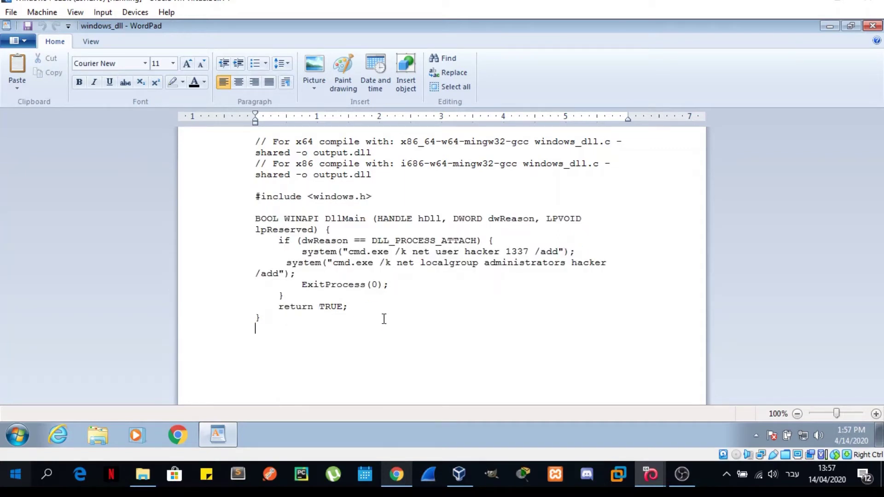
pyautogui.moveTo(300, 251); pyautogui.dragTo(323, 263)
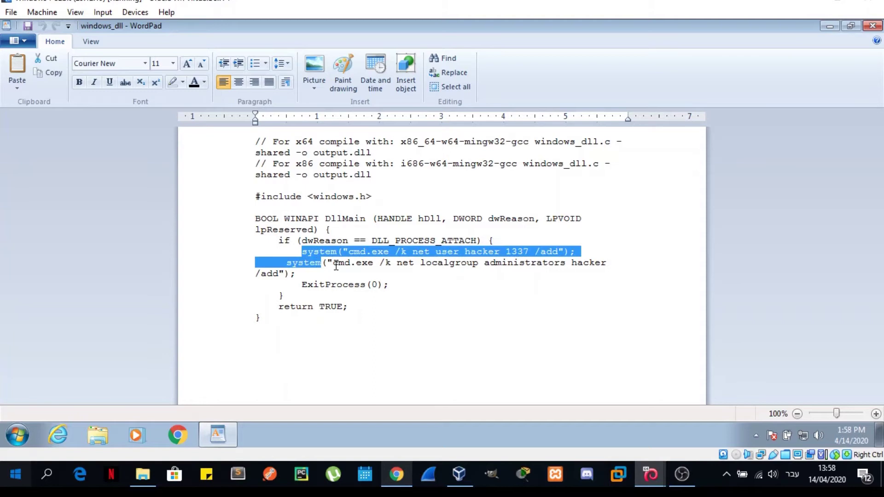
pyautogui.click(338, 263)
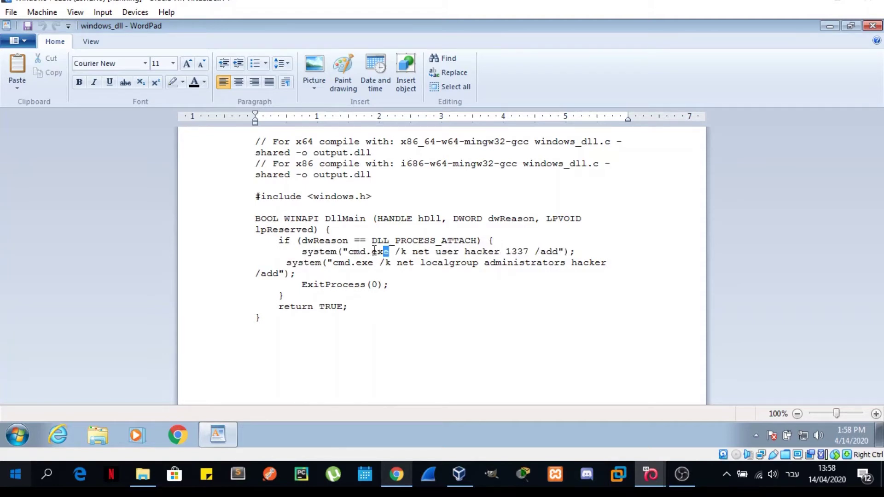
# - Highlight cmd.exe, 'net user … /add' and 'net localgroup' within the system() calls
pyautogui.moveTo(389, 252); pyautogui.dragTo(348, 252)
pyautogui.moveTo(412, 251); pyautogui.dragTo(529, 253)
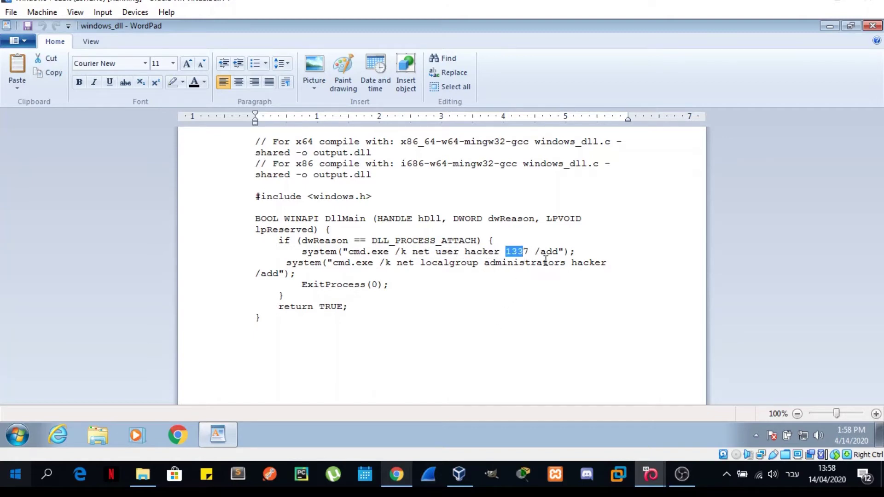
pyautogui.moveTo(536, 251); pyautogui.dragTo(559, 252)
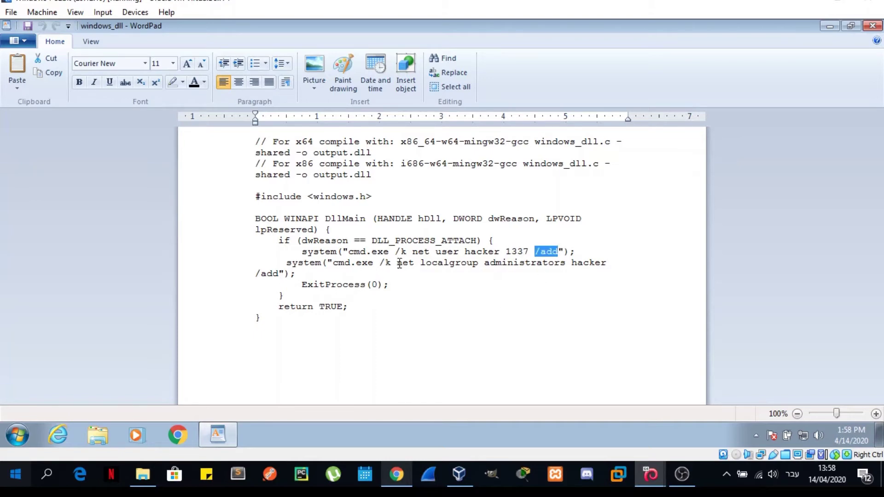
pyautogui.moveTo(398, 263); pyautogui.dragTo(484, 263)
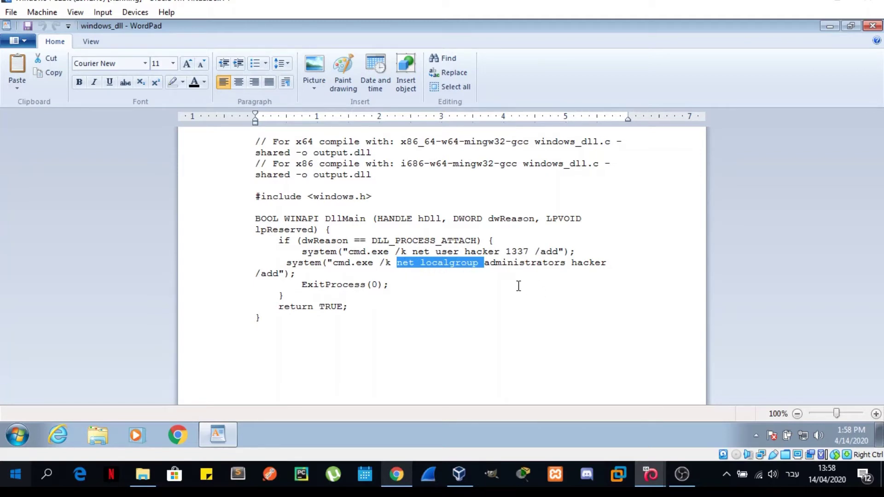
pyautogui.click(355, 284)
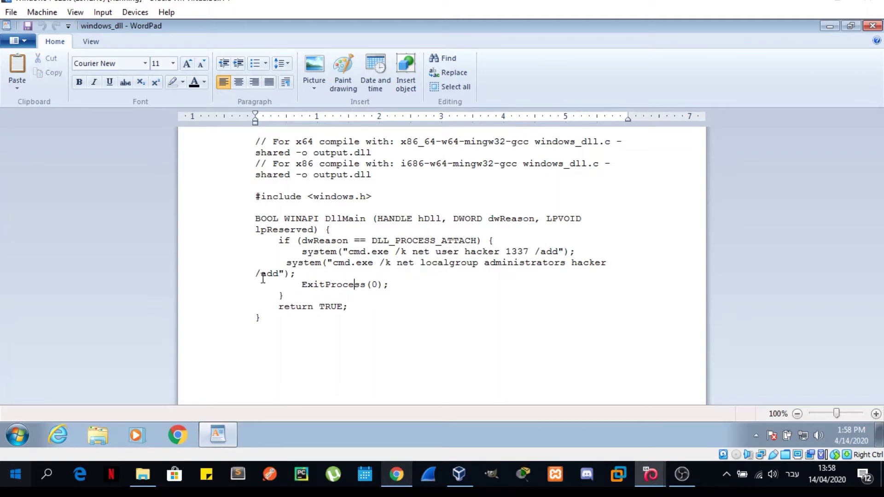
pyautogui.click(247, 276)
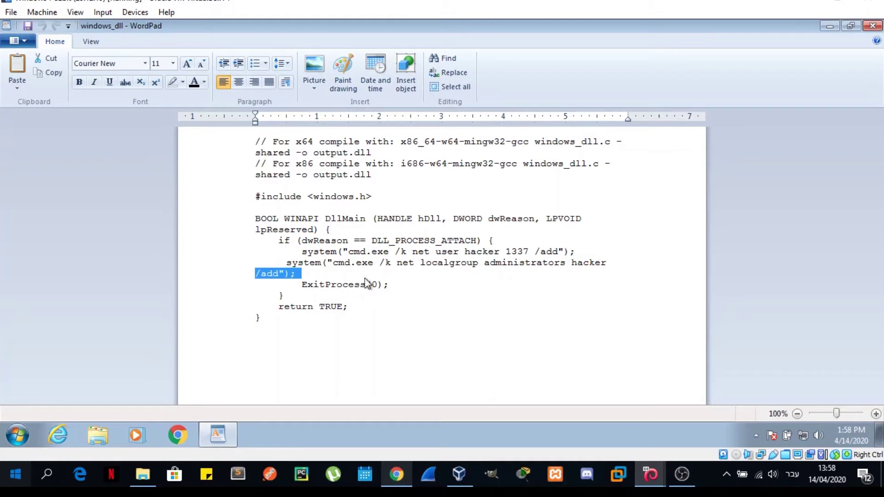
pyautogui.click(344, 307)
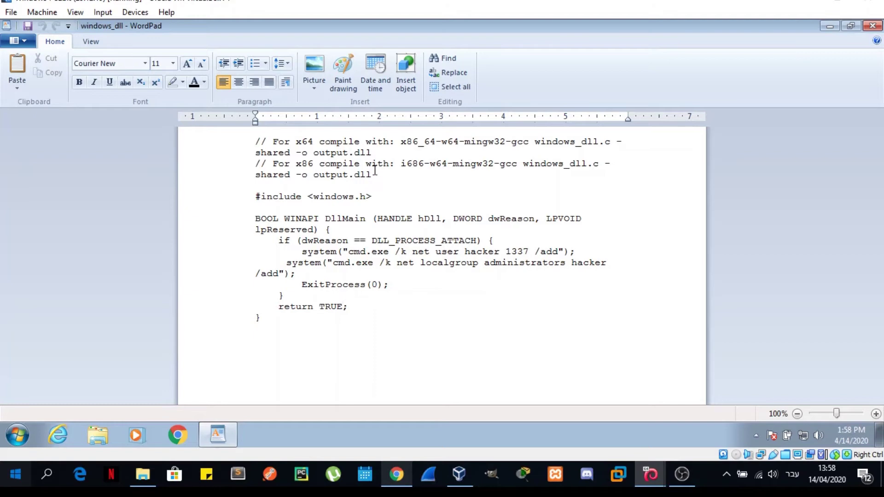
# - Highlight output.dll and the x64 and x86 compile comments at the top of the file
pyautogui.doubleClick(371, 152)
pyautogui.click(361, 174)
pyautogui.moveTo(272, 140)
pyautogui.mouseDown()
pyautogui.moveTo(347, 160)
pyautogui.moveTo(374, 153)
pyautogui.mouseUp()
pyautogui.moveTo(272, 164); pyautogui.dragTo(369, 179)
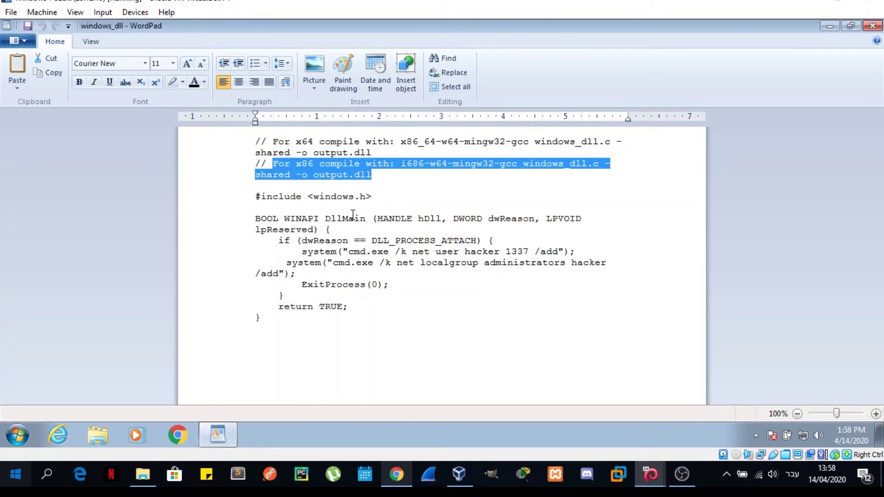
pyautogui.click(362, 219)
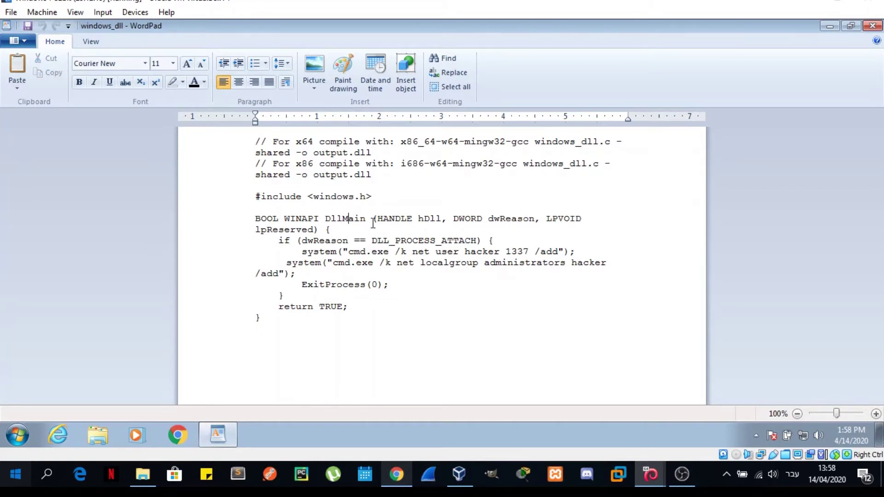
# - Close WordPad and open an Explorer window showing the computer's drives
pyautogui.click(872, 26)
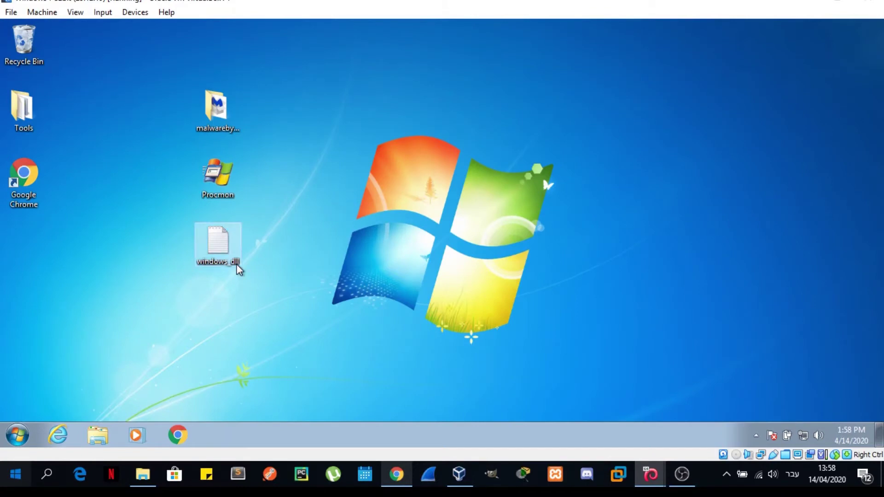
pyautogui.click(221, 246)
pyautogui.click(652, 478)
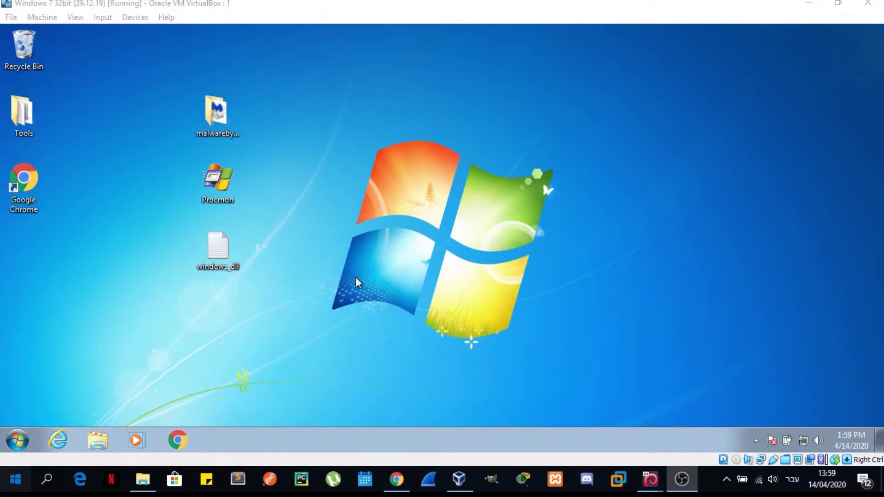
pyautogui.click(234, 252)
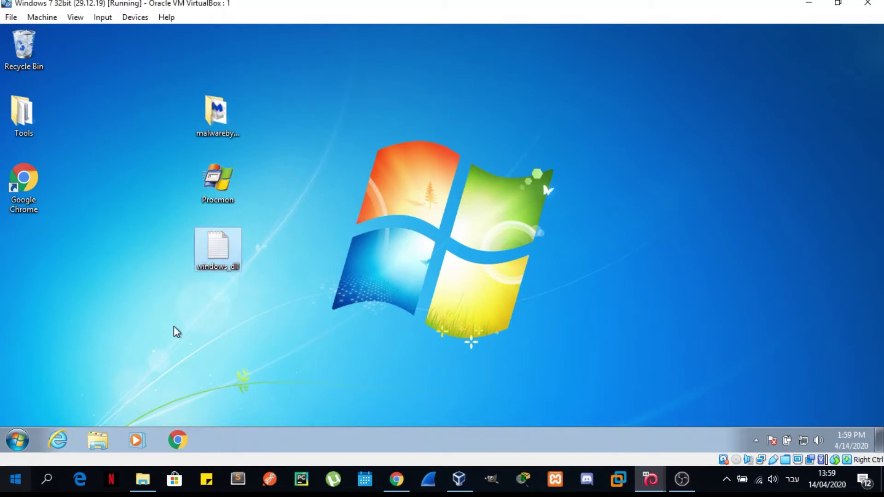
pyautogui.click(90, 440)
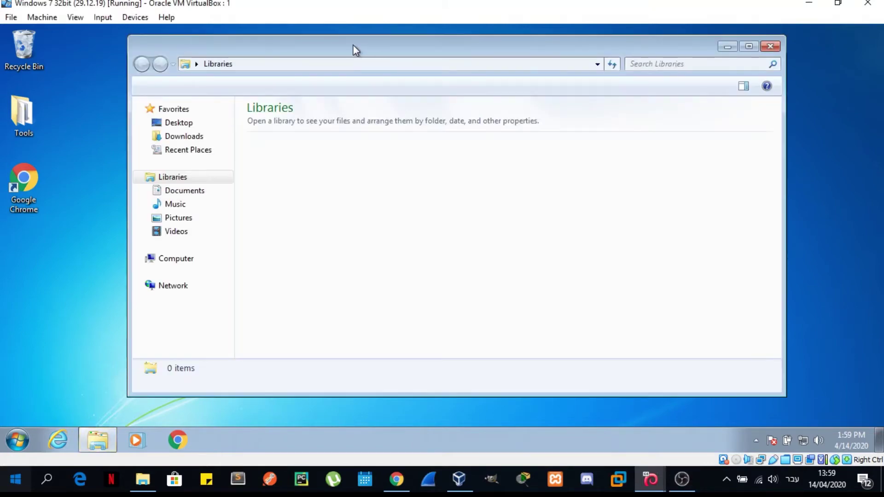
pyautogui.moveTo(356, 50); pyautogui.dragTo(504, 47)
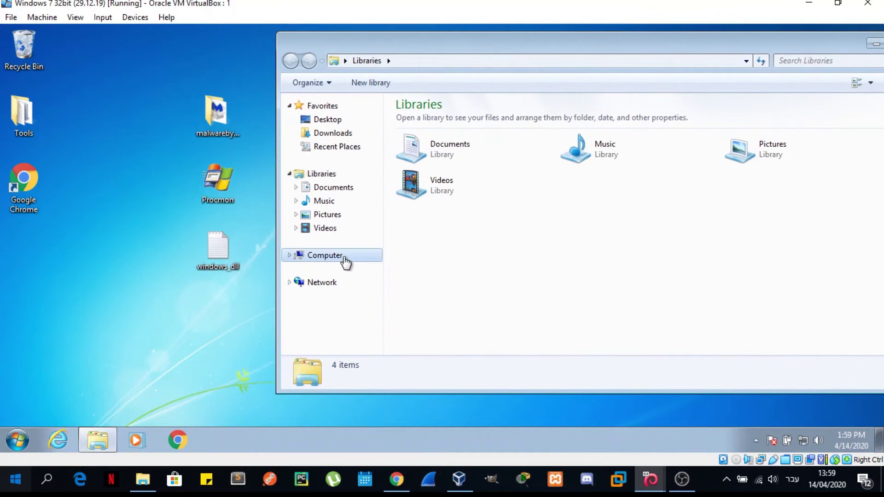
pyautogui.click(345, 257)
# - Copy windows_dll from the desktop into sharing (Y:) and minimize that folder window
pyautogui.doubleClick(467, 251)
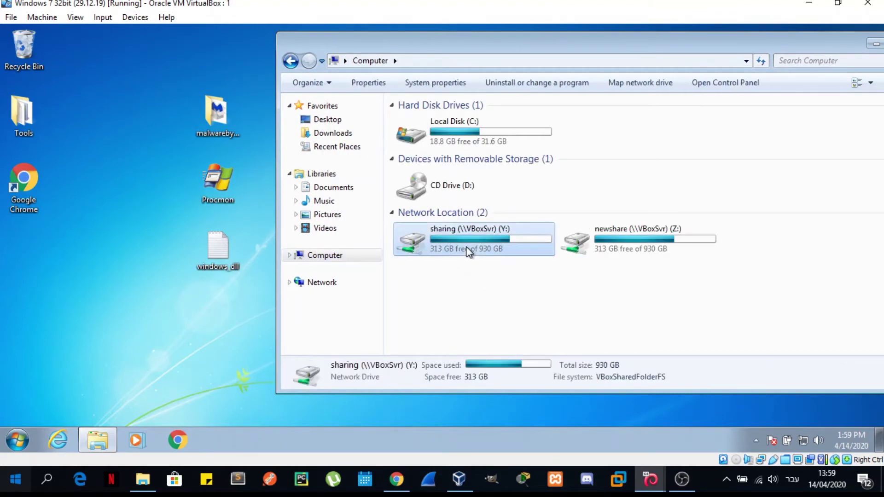
pyautogui.moveTo(218, 249); pyautogui.dragTo(476, 210)
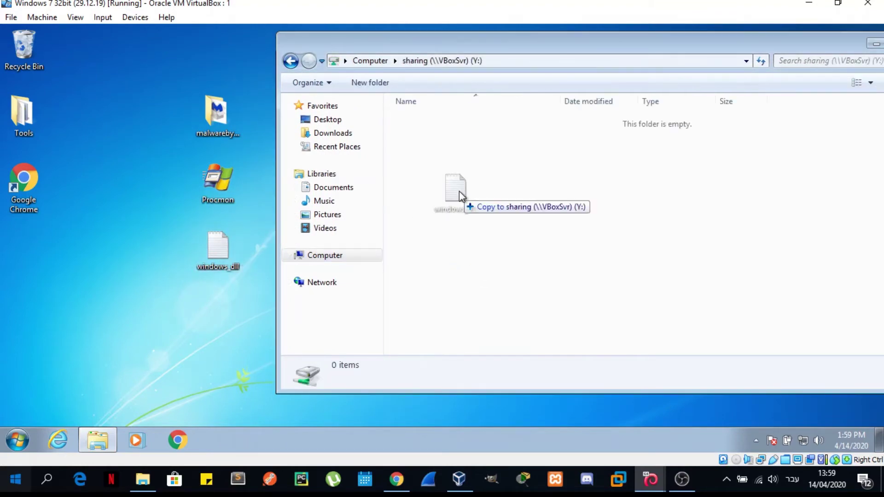
pyautogui.click(489, 200)
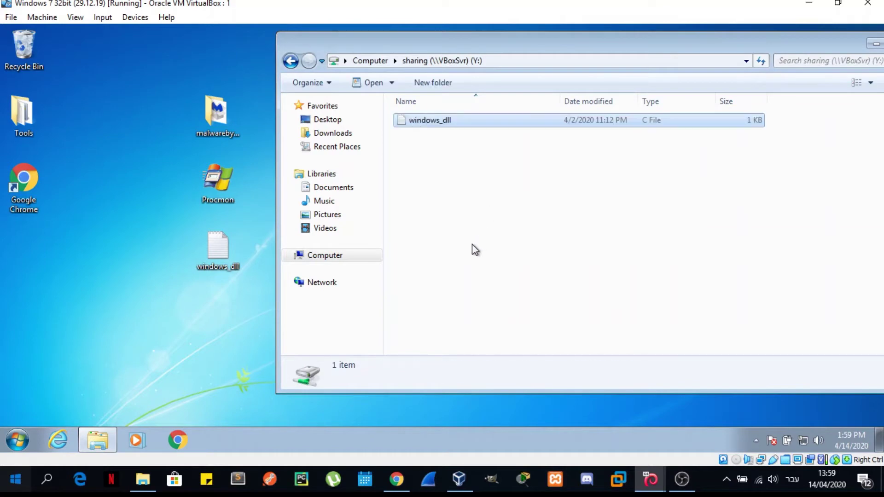
pyautogui.moveTo(659, 41); pyautogui.dragTo(596, 35)
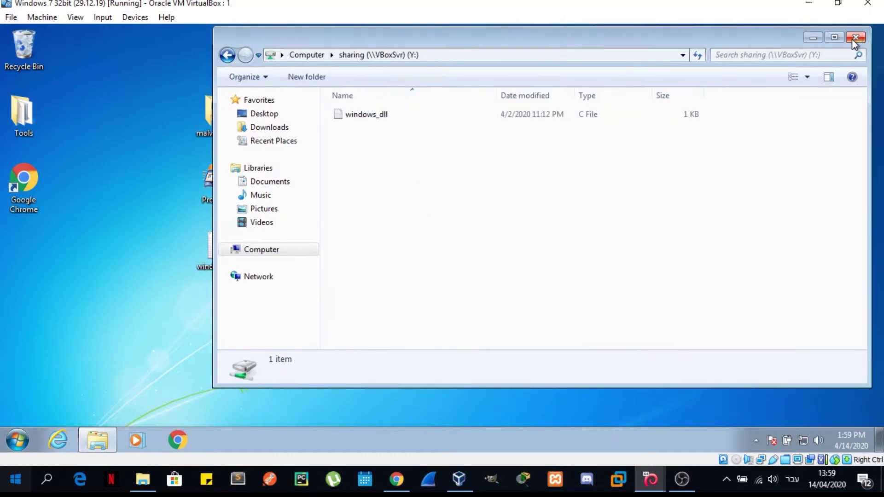
pyautogui.click(811, 39)
pyautogui.moveTo(650, 480)
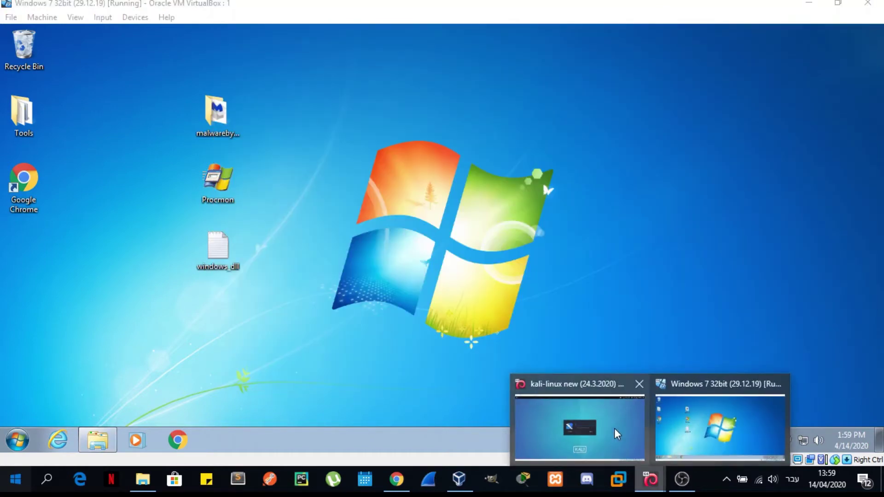
# - Switch to the Kali VM and log in as root
pyautogui.click(614, 428)
pyautogui.write('root')
pyautogui.press('Return')
pyautogui.write('t')
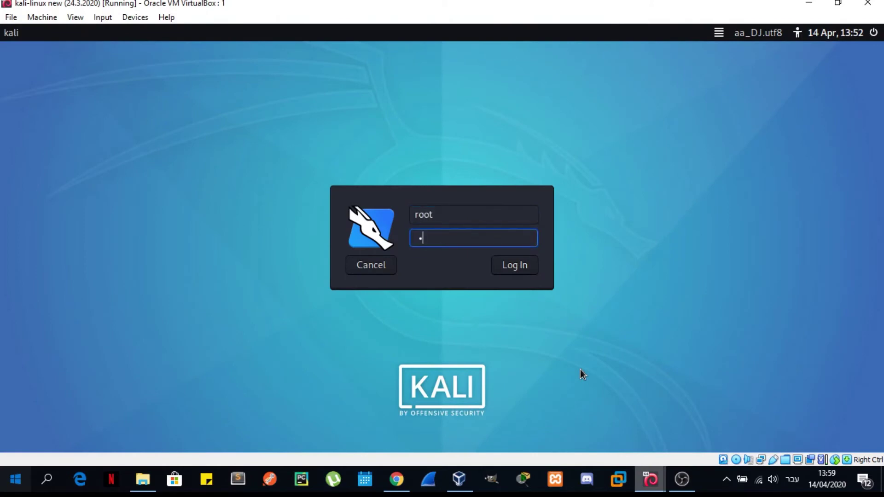
pyautogui.press('Return')
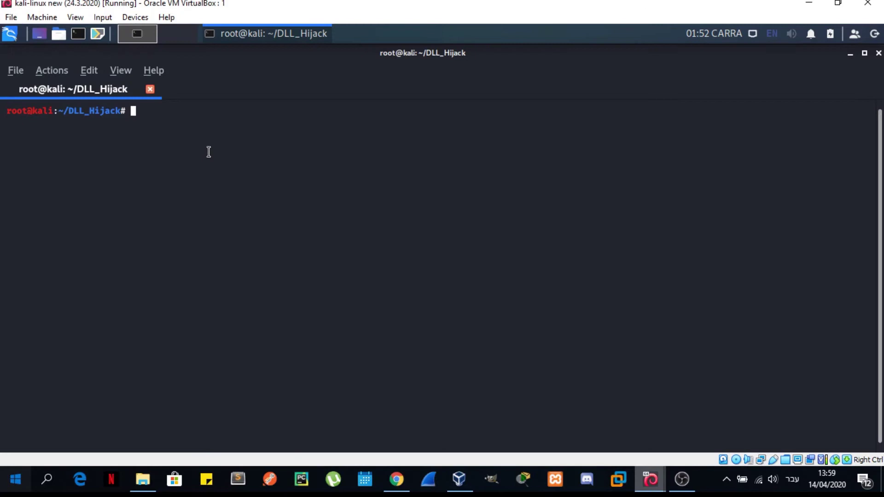
# - Open the folder with 'xdg-open .' and copy windows_dll.c from sf_sharing into DLL_Hijack
pyautogui.write('xdg-open .')
pyautogui.press('Return')
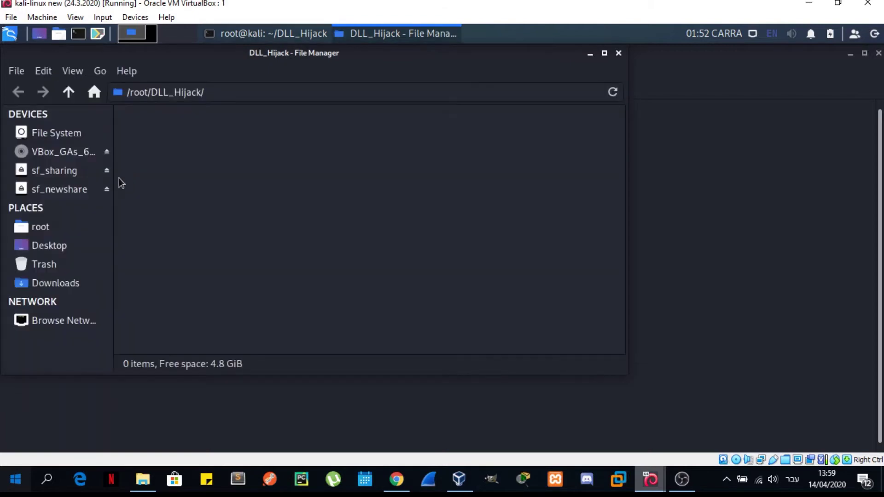
pyautogui.click(61, 174)
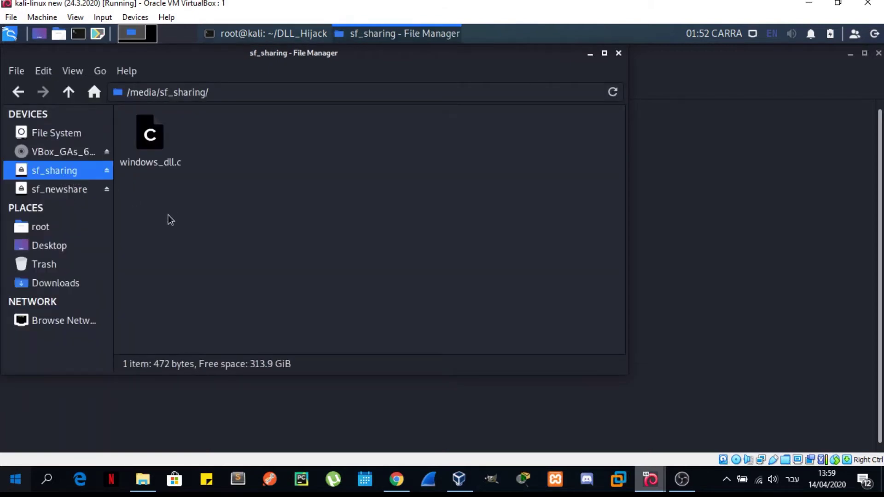
pyautogui.click(138, 138)
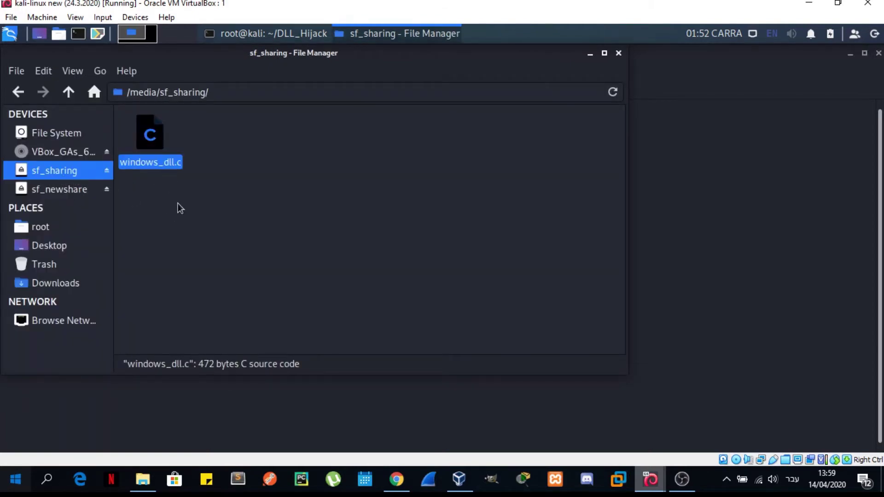
pyautogui.click(18, 96)
pyautogui.hotkey('ctrl', 'v')
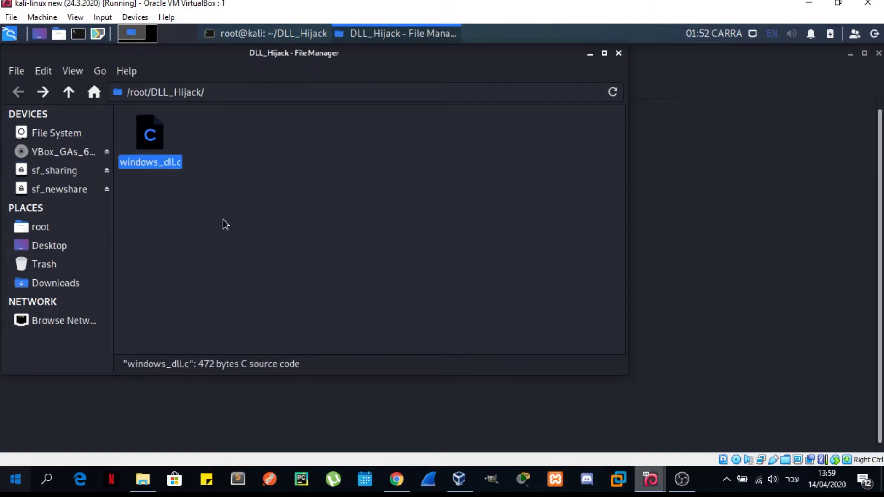
# - List DLL_Hijack in the terminal to confirm windows_dll.c is present
pyautogui.click(590, 53)
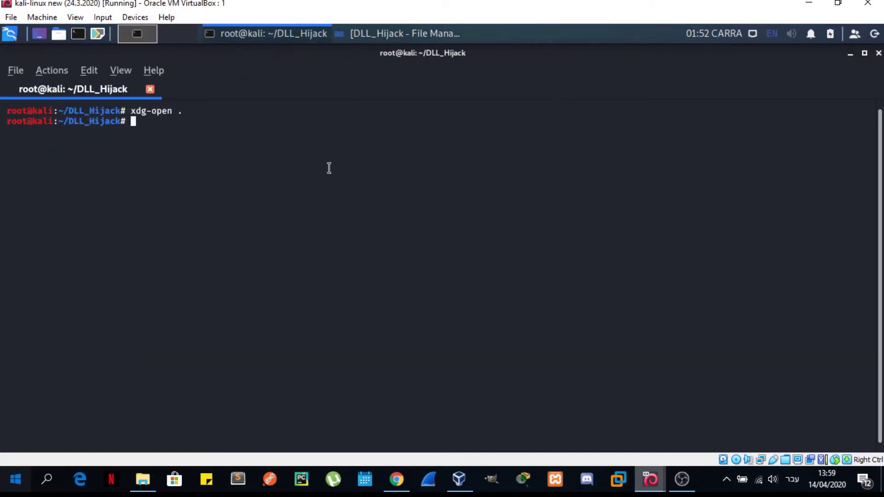
pyautogui.write('ls')
pyautogui.press('Return')
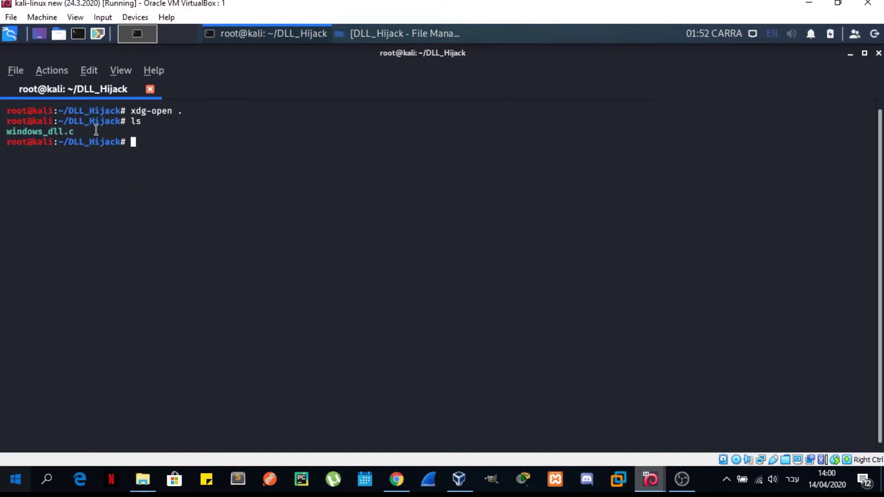
pyautogui.moveTo(78, 132)
pyautogui.mouseDown()
pyautogui.moveTo(109, 121)
pyautogui.moveTo(10, 132)
pyautogui.mouseUp()
pyautogui.click(182, 137)
pyautogui.moveTo(650, 479)
pyautogui.click(692, 429)
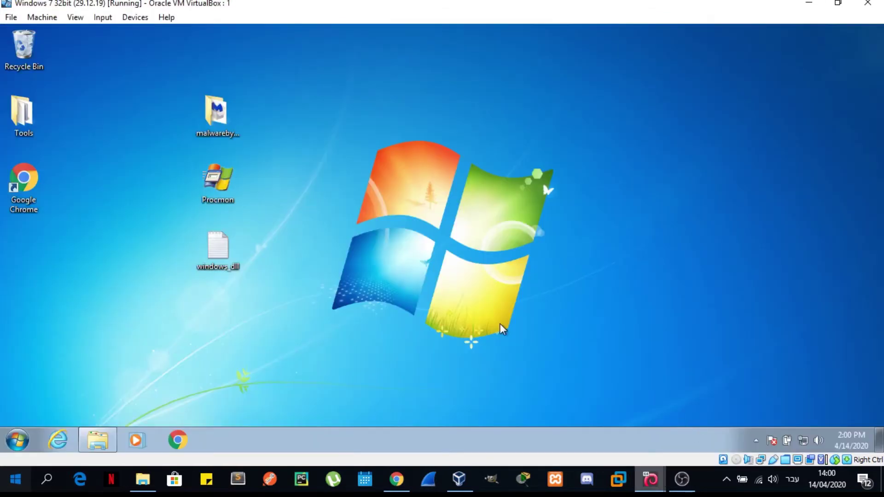
pyautogui.doubleClick(226, 240)
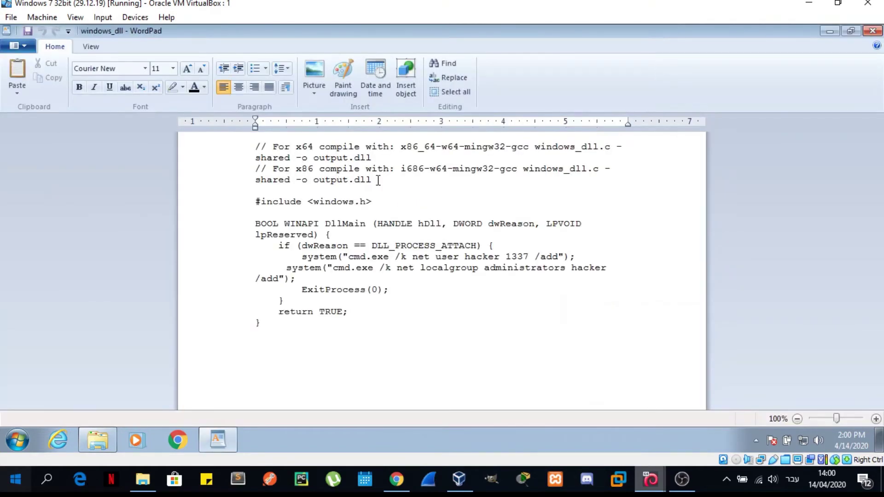
pyautogui.moveTo(368, 180)
pyautogui.mouseDown()
pyautogui.moveTo(255, 169)
pyautogui.moveTo(407, 169)
pyautogui.mouseUp()
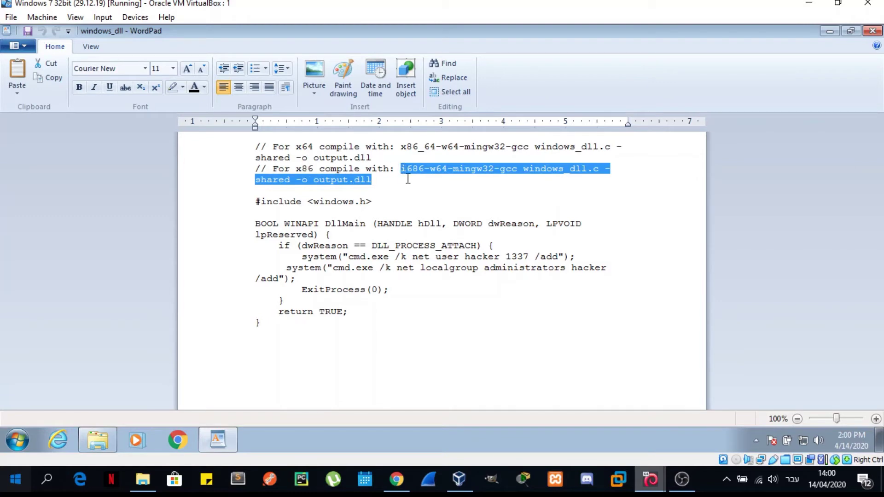
pyautogui.click(392, 196)
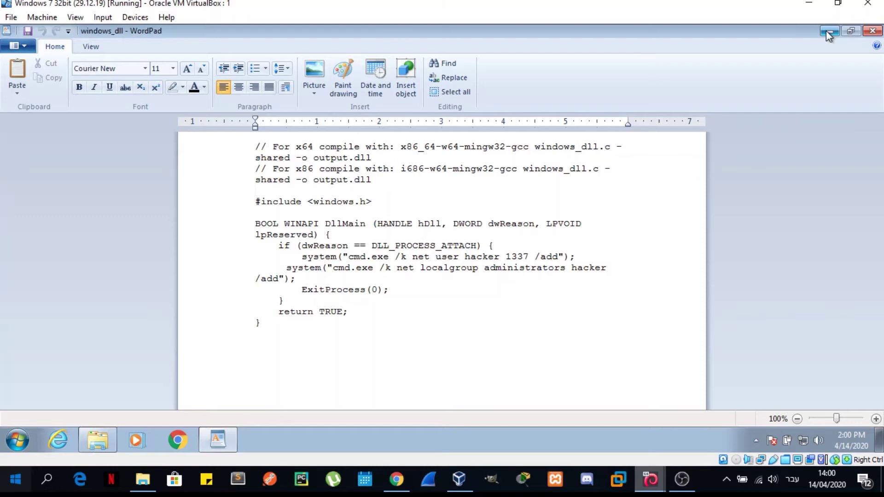
pyautogui.click(867, 33)
pyautogui.moveTo(650, 478)
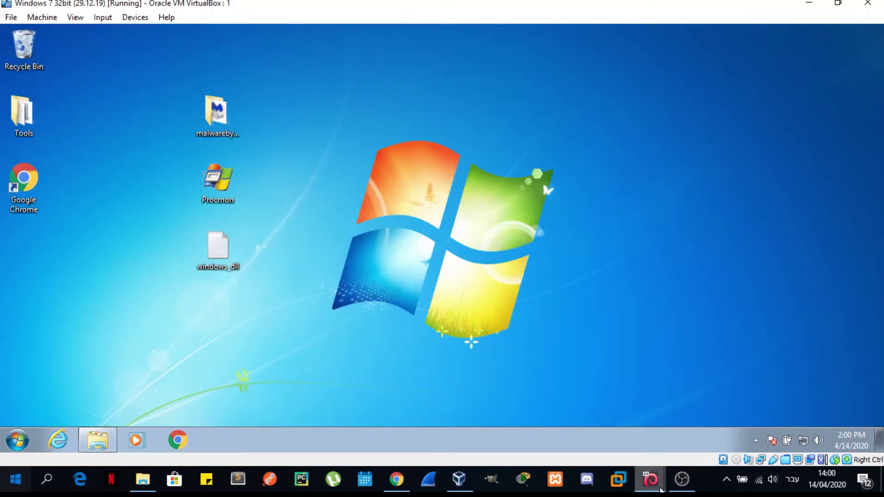
# - Enter 'i686-w64-mingw32-gcc windows_dll.c -shared -o output.dll' and highlight its compiler, source and output parts
pyautogui.click(580, 428)
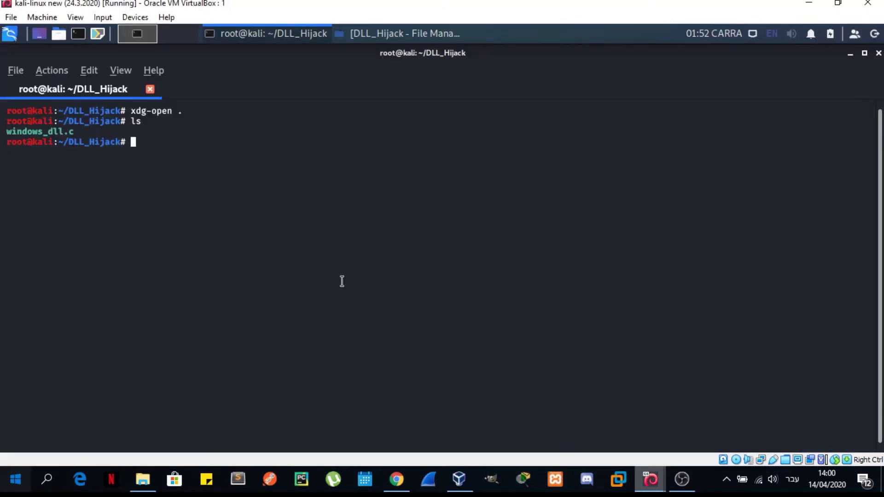
pyautogui.write('i686-w64-mingw32-gcc windows_dll.c -shared -o output.dll')
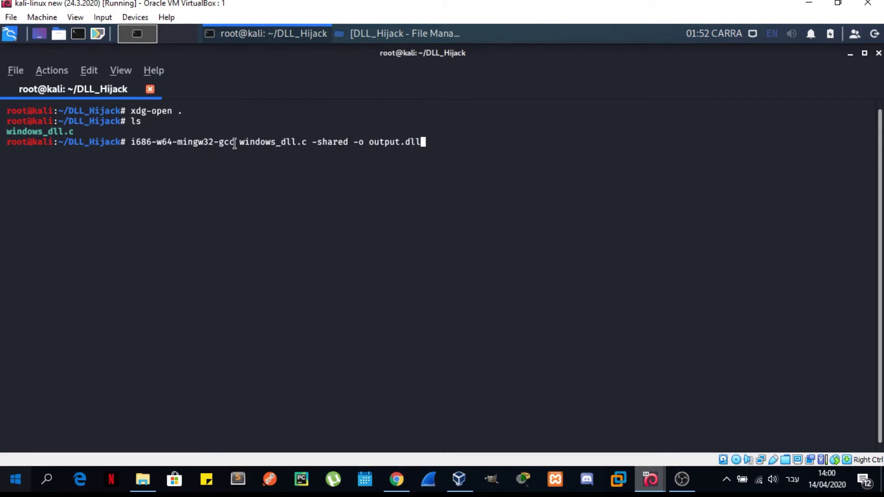
pyautogui.moveTo(235, 144); pyautogui.dragTo(220, 142)
pyautogui.moveTo(78, 132); pyautogui.dragTo(62, 133)
pyautogui.moveTo(239, 143); pyautogui.dragTo(306, 142)
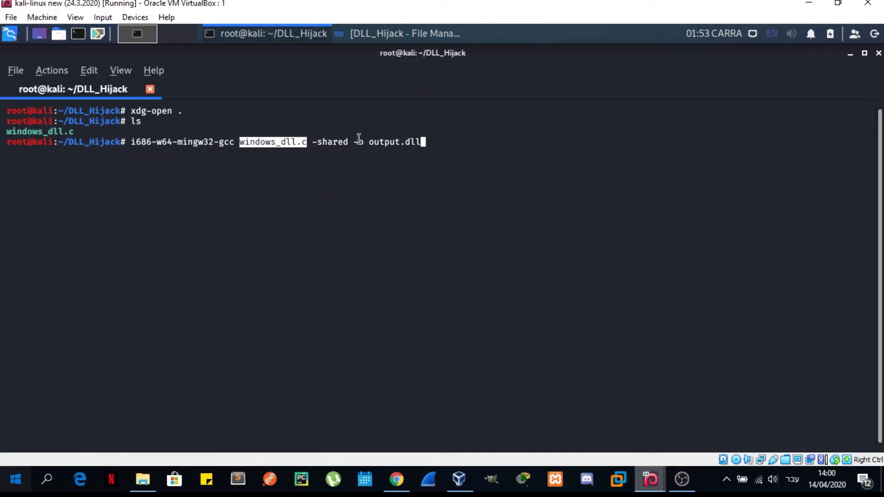
pyautogui.moveTo(353, 142); pyautogui.dragTo(416, 143)
pyautogui.click(513, 237)
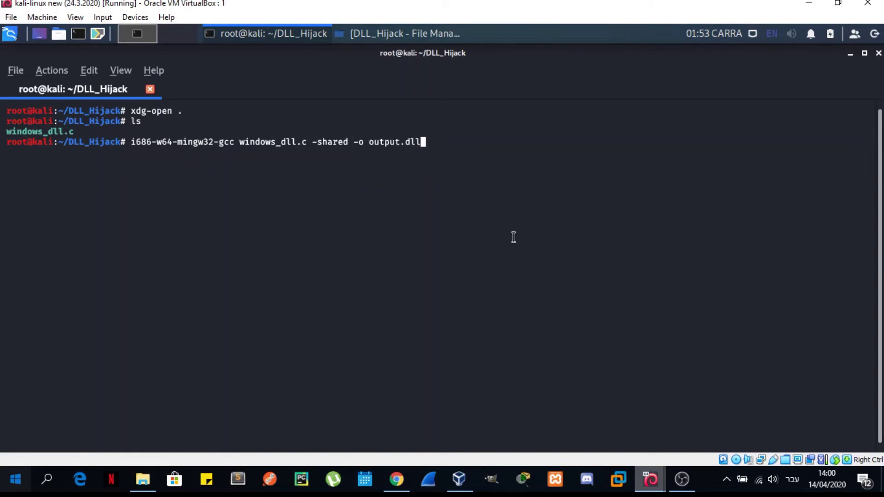
# - Change the output name to test.dll, run the compile, and confirm test.dll with ls
pyautogui.press('BackSpace')
pyautogui.press('BackSpace')
pyautogui.press('BackSpace')
pyautogui.press('BackSpace')
pyautogui.press('BackSpace')
pyautogui.press('BackSpace')
pyautogui.write('test')
pyautogui.press('Return')
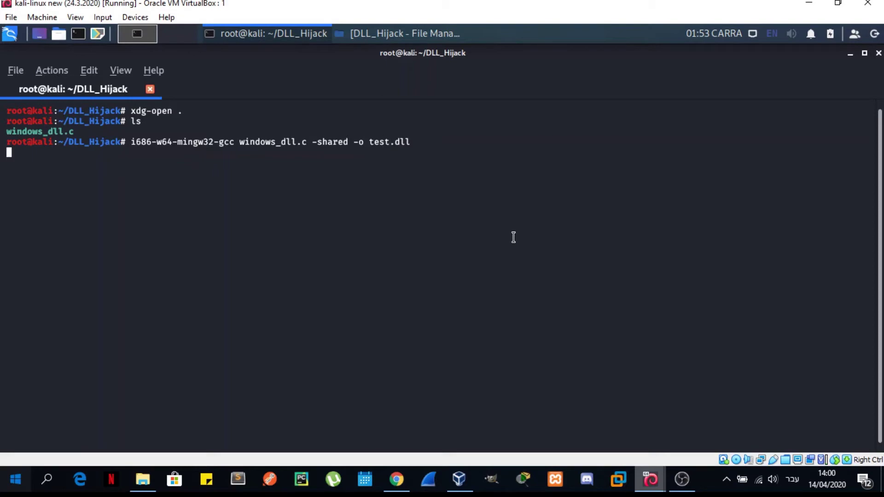
pyautogui.write('ls')
pyautogui.press('Return')
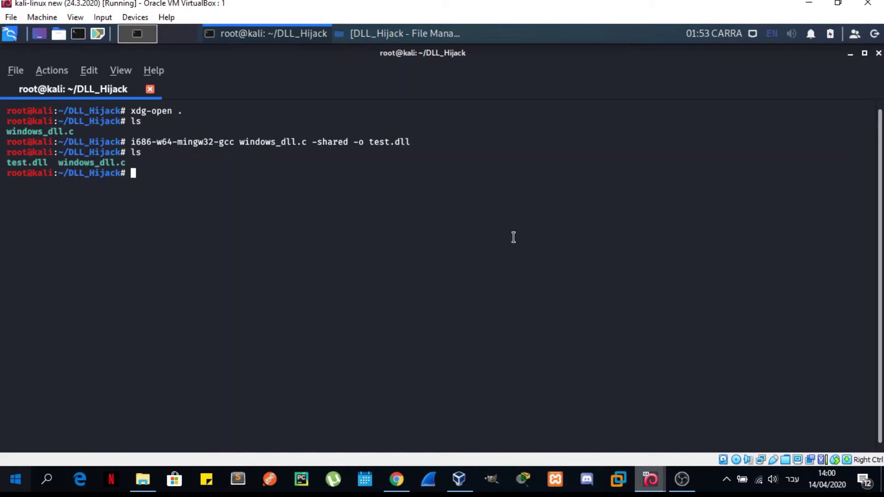
pyautogui.moveTo(54, 160); pyautogui.dragTo(7, 160)
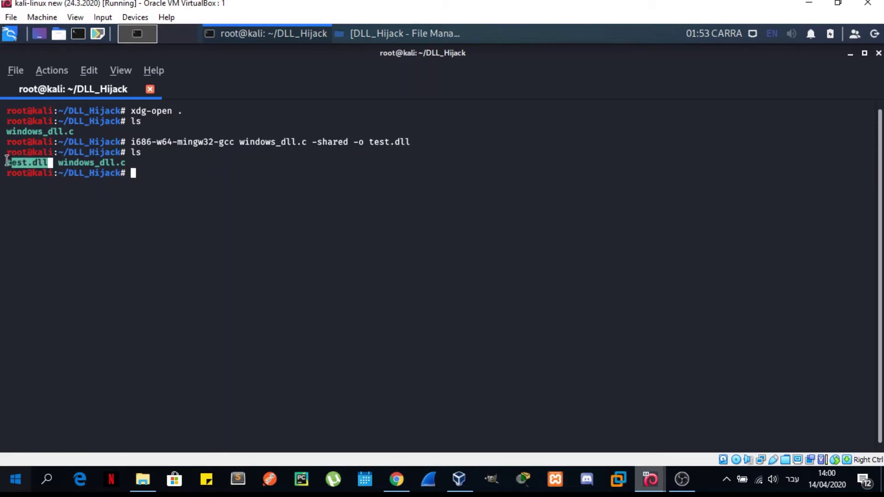
# - On Kali, copy test.dll from DLL_Hijack into the shared sf_sharing folder
pyautogui.click(139, 167)
pyautogui.press('Up')
pyautogui.press('Up')
pyautogui.press('Up')
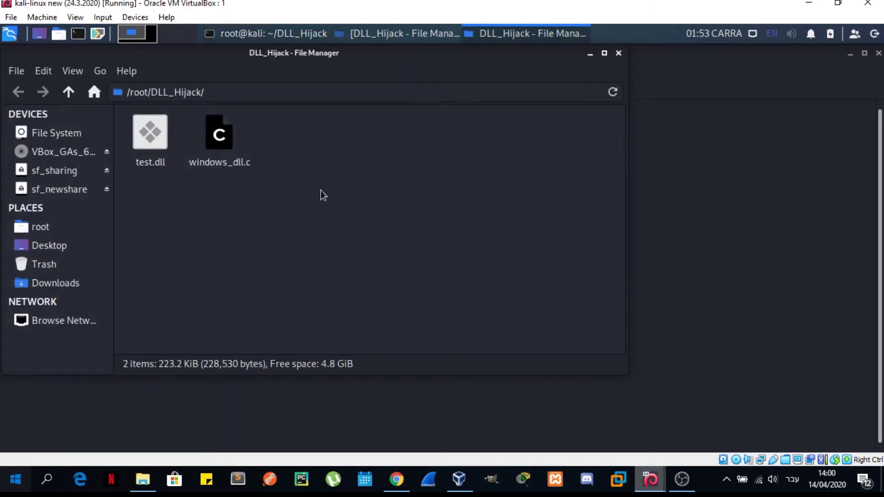
pyautogui.click(162, 128)
pyautogui.click(206, 293)
pyautogui.click(71, 174)
pyautogui.hotkey('ctrl', 'v')
pyautogui.click(252, 263)
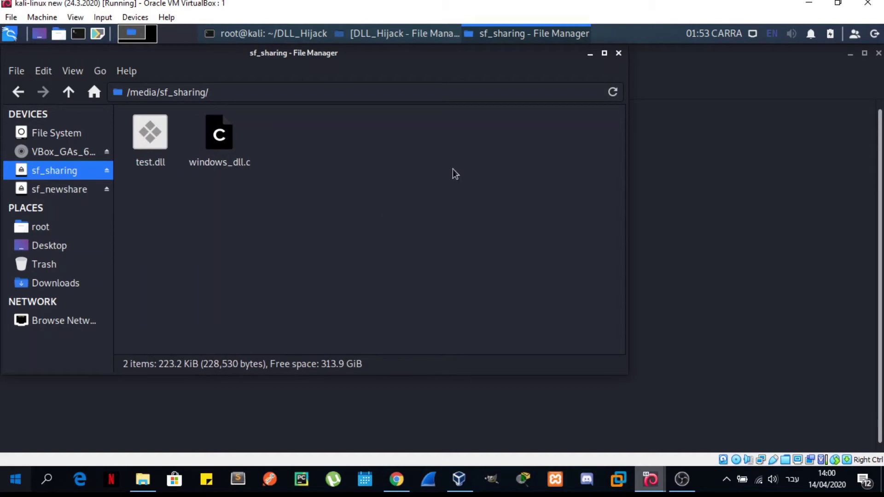
pyautogui.click(620, 56)
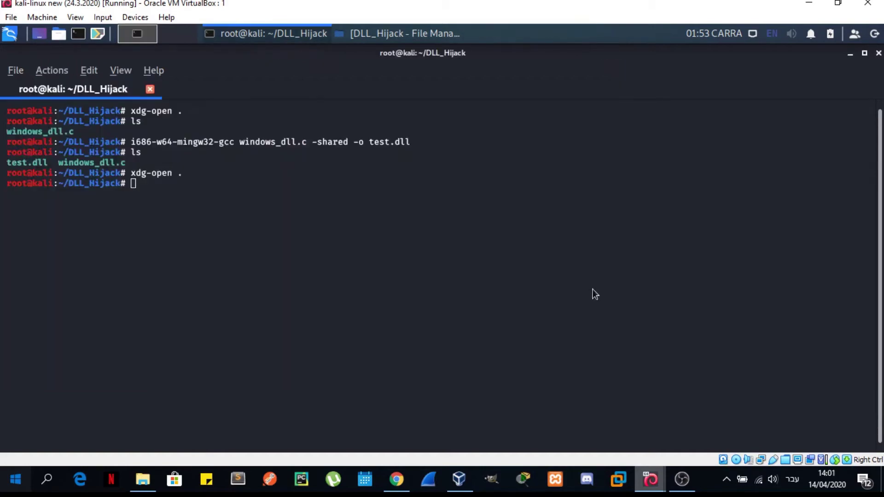
# - On Windows 7, copy test.dll from sharing (Y:) to the desktop and place it beside Procmon
pyautogui.moveTo(459, 479)
pyautogui.click(707, 416)
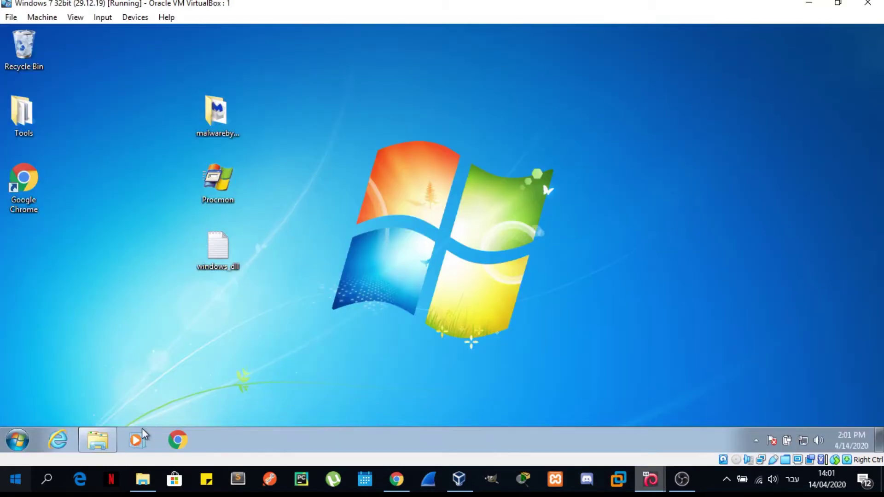
pyautogui.click(111, 435)
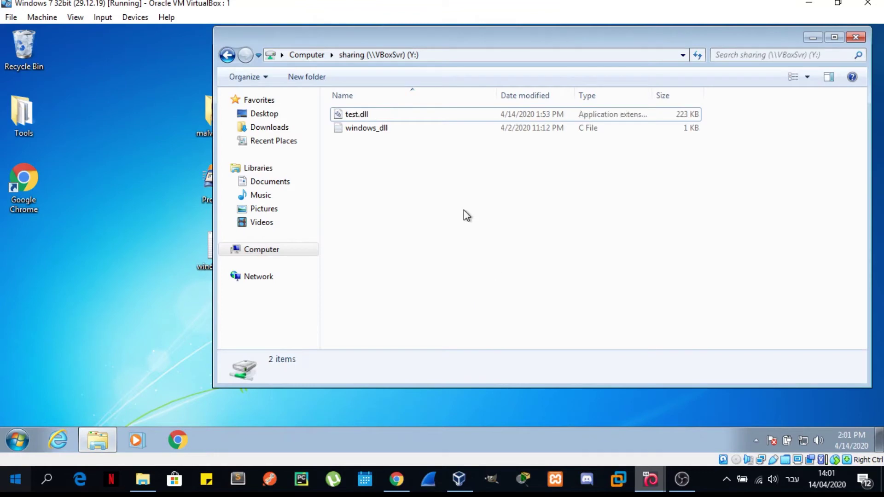
pyautogui.moveTo(396, 41); pyautogui.dragTo(584, 77)
pyautogui.moveTo(543, 148)
pyautogui.mouseDown()
pyautogui.moveTo(297, 161)
pyautogui.moveTo(285, 189)
pyautogui.mouseUp()
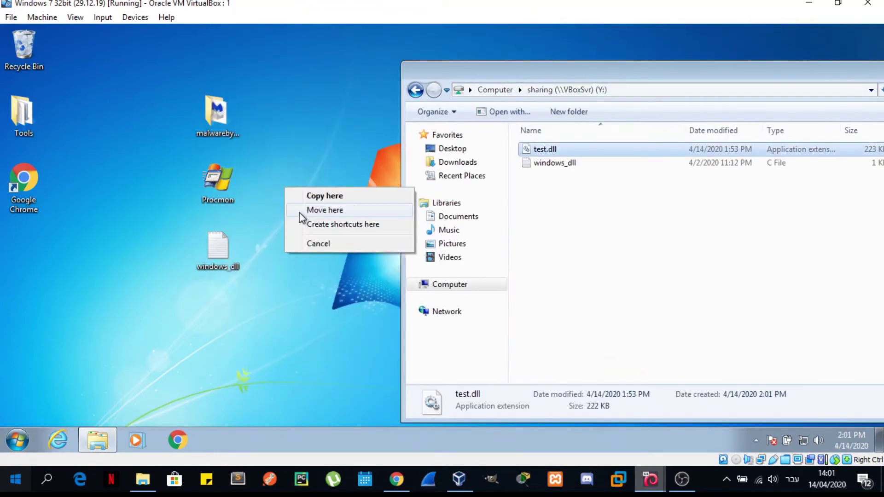
pyautogui.click(319, 196)
pyautogui.moveTo(592, 78); pyautogui.dragTo(344, 59)
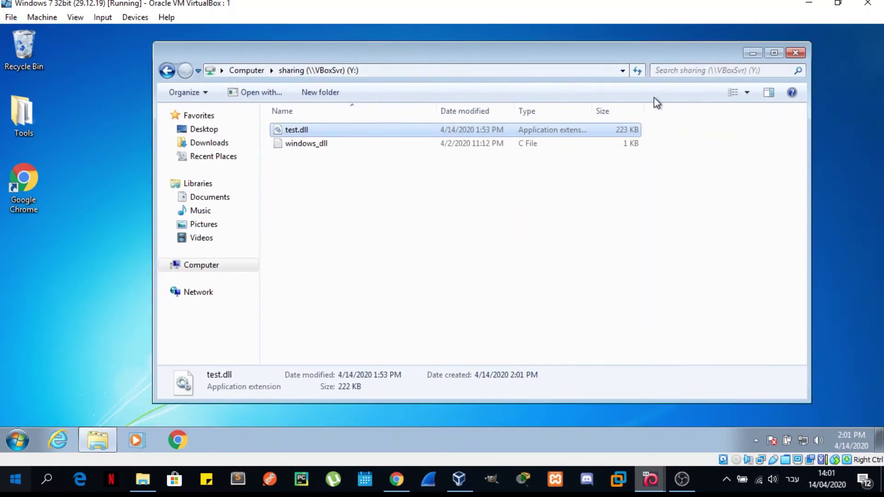
pyautogui.click(748, 54)
pyautogui.moveTo(313, 134); pyautogui.dragTo(265, 201)
pyautogui.click(221, 312)
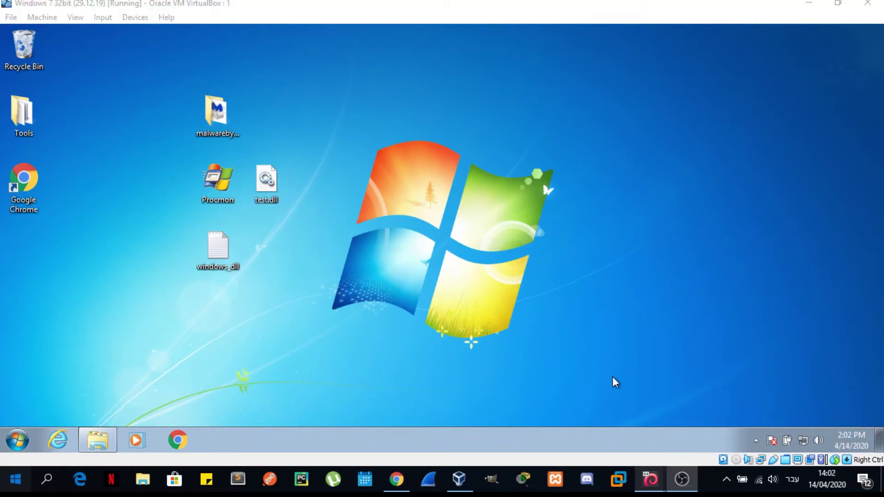
# - Launch Procmon with administrator approval, then minimize it
pyautogui.click(314, 176)
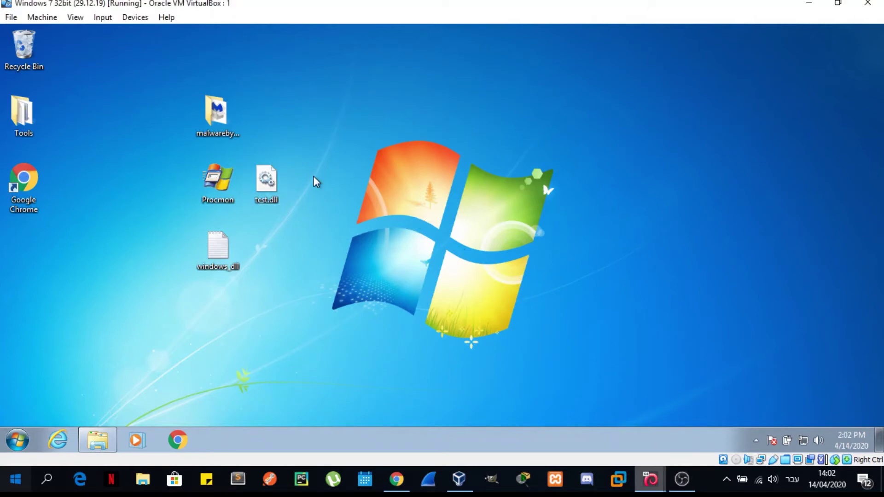
pyautogui.click(220, 186)
pyautogui.click(224, 112)
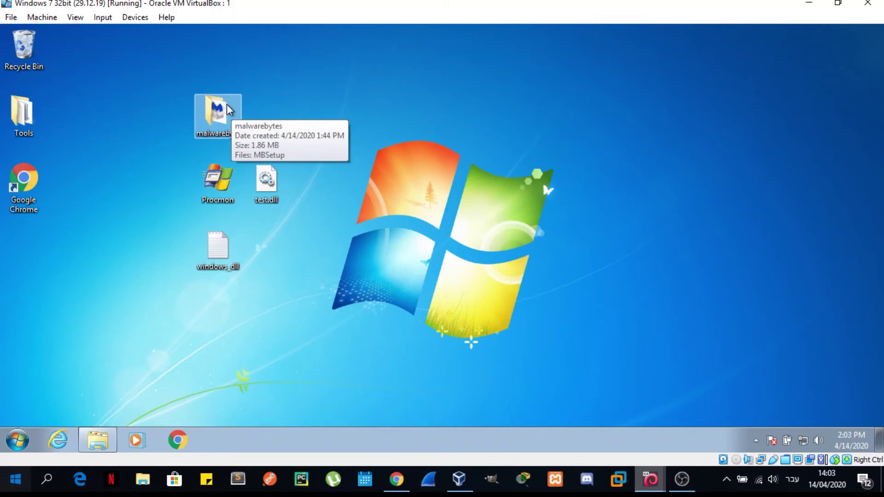
pyautogui.click(226, 183)
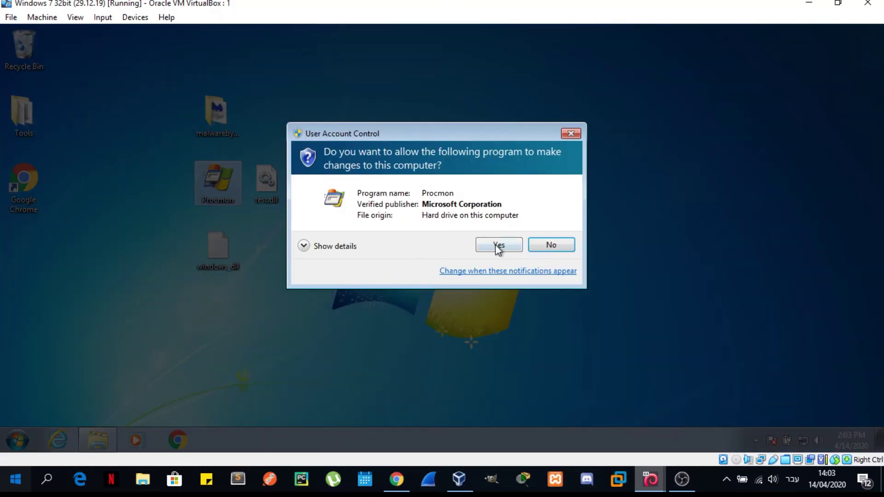
pyautogui.click(498, 246)
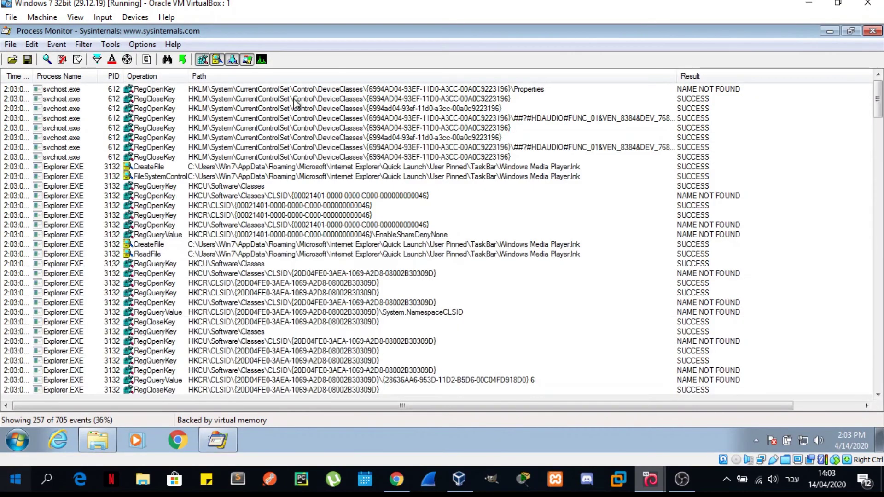
pyautogui.click(824, 32)
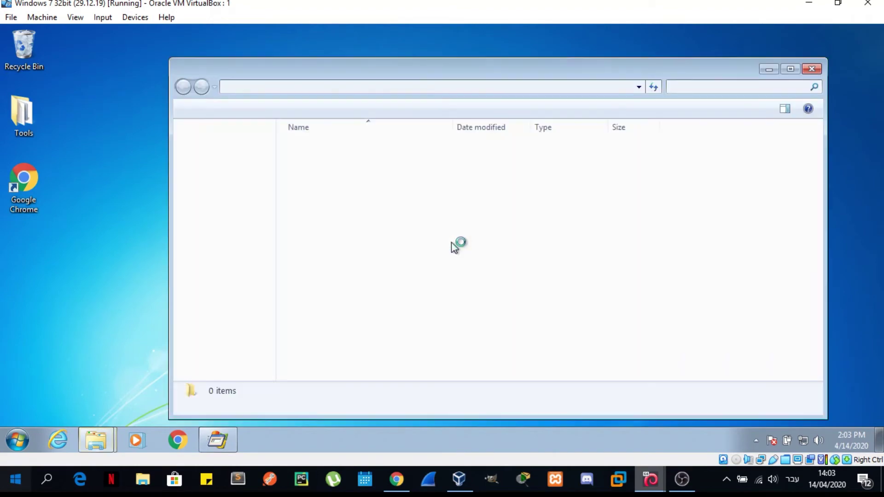
# - Run MBSetup from the malwarebytes folder as administrator, then bring Process Monitor back to the front
pyautogui.doubleClick(317, 147)
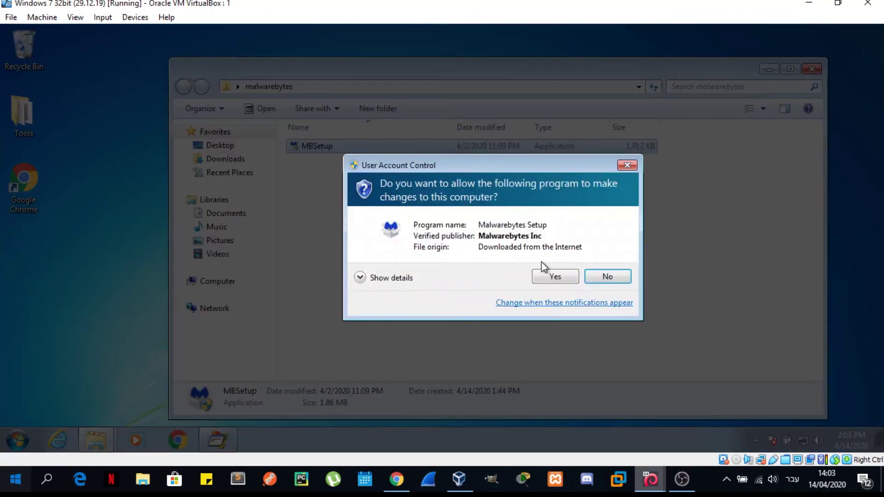
pyautogui.click(558, 282)
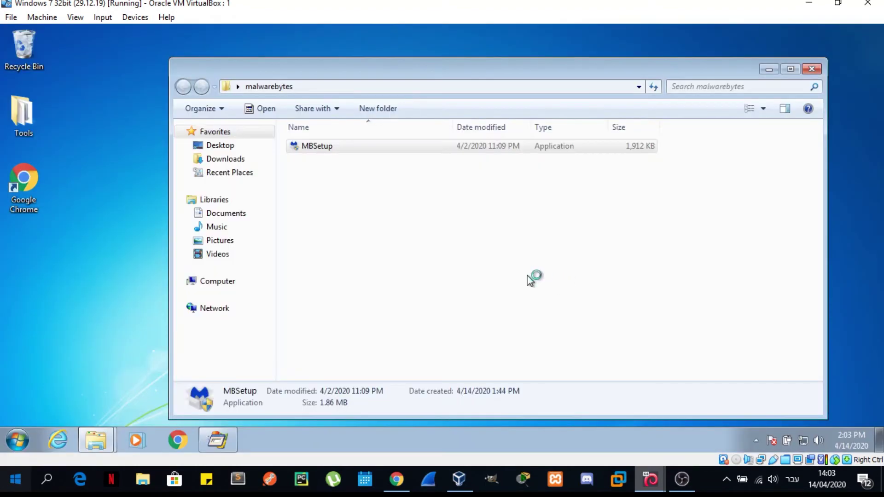
pyautogui.click(380, 214)
pyautogui.click(769, 68)
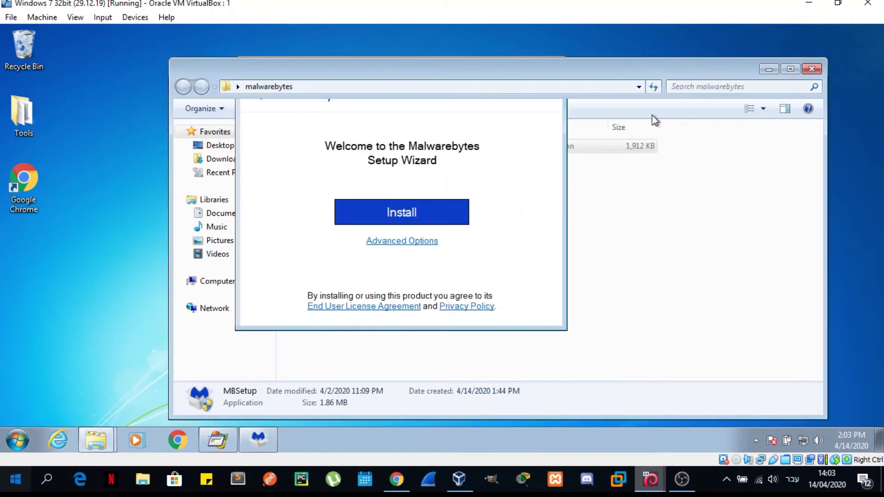
pyautogui.moveTo(374, 69); pyautogui.dragTo(527, 75)
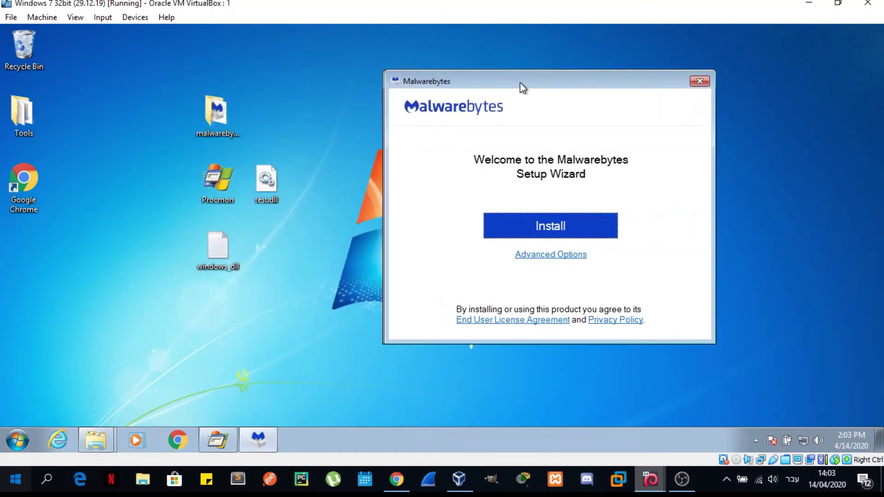
pyautogui.click(218, 440)
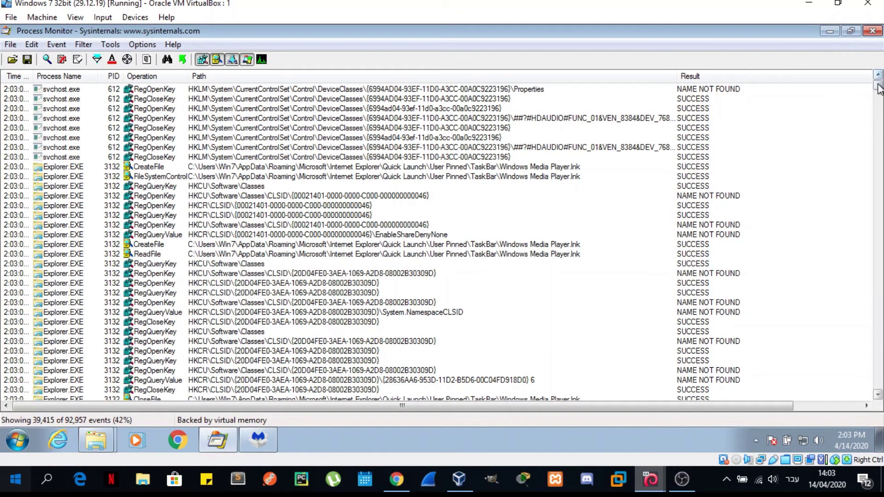
# - Scroll to the MBSetup.exe rows and select the CRYPTBASE.dll CreateFile event
pyautogui.moveTo(878, 83); pyautogui.dragTo(860, 360)
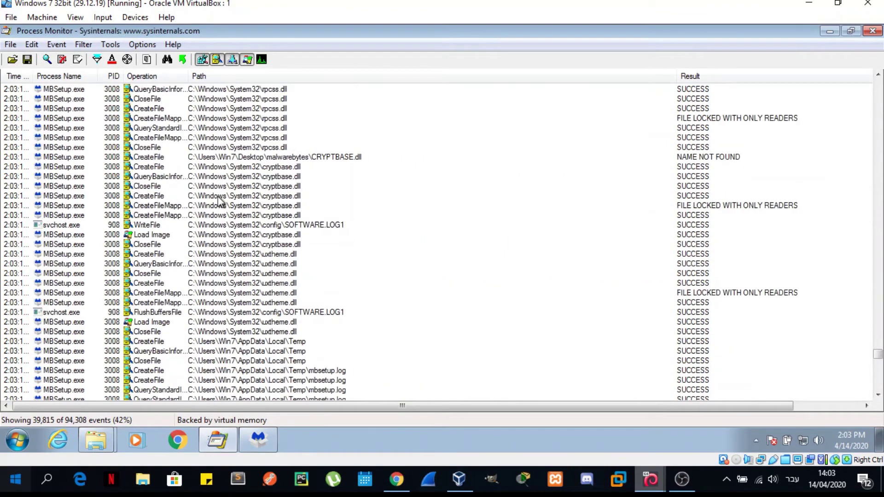
pyautogui.click(60, 167)
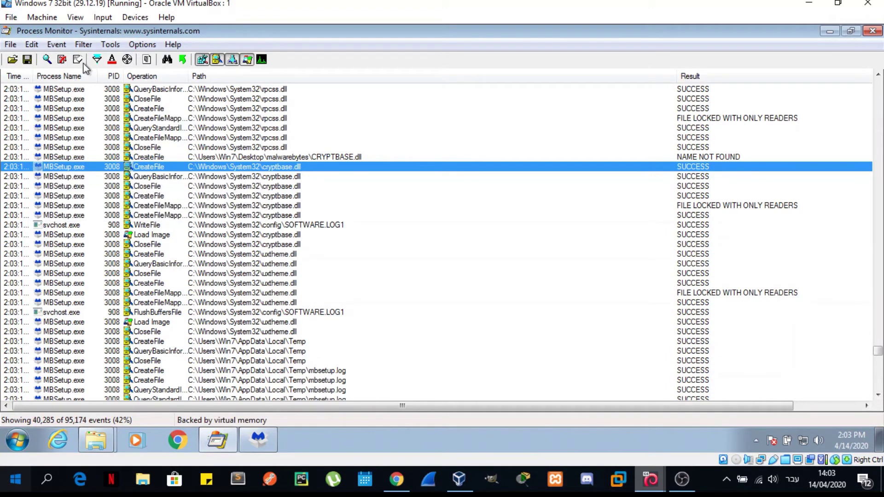
# - Add and apply a 'Process Name is MBSetup.exe, Include' filter, then scroll the 697 results
pyautogui.click(90, 45)
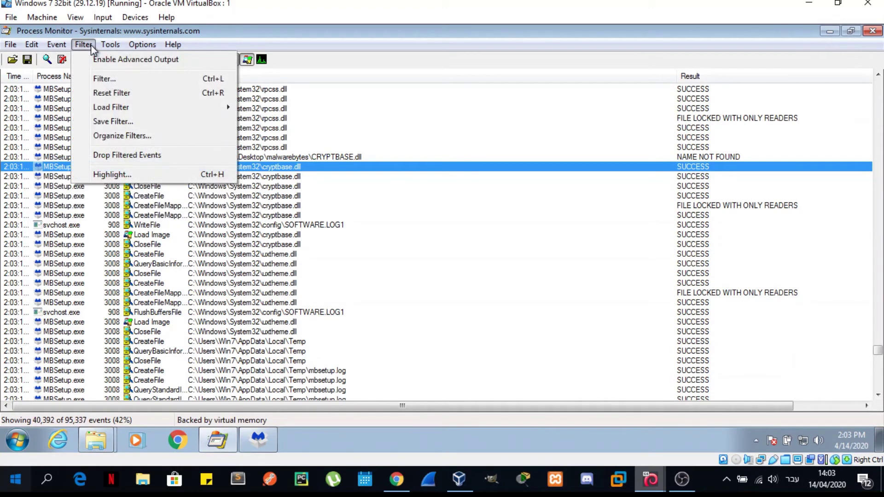
pyautogui.click(105, 79)
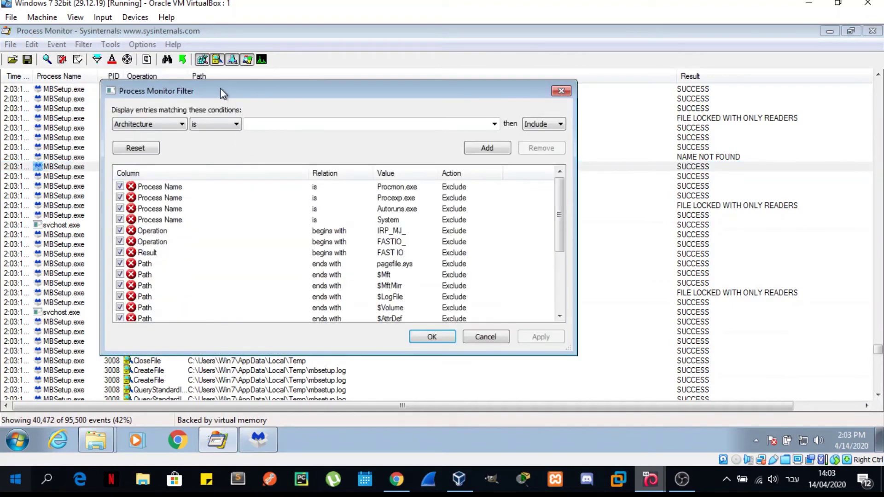
pyautogui.moveTo(220, 92); pyautogui.dragTo(329, 94)
pyautogui.click(260, 125)
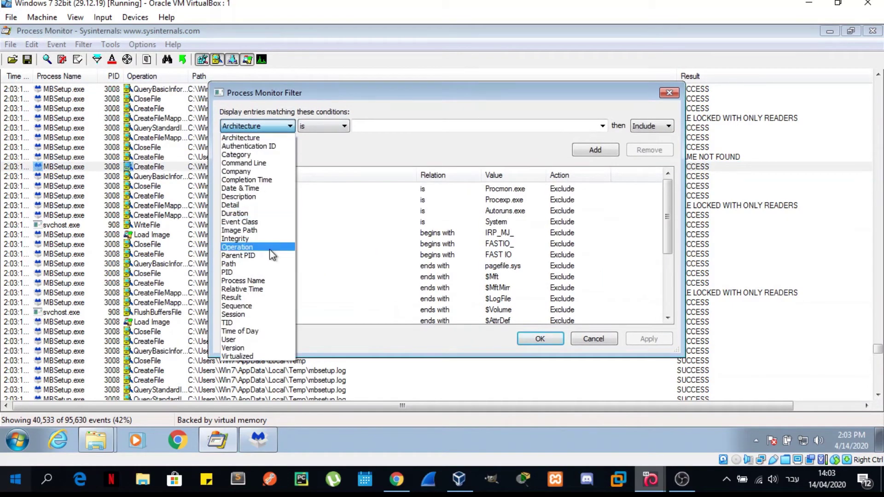
pyautogui.click(260, 281)
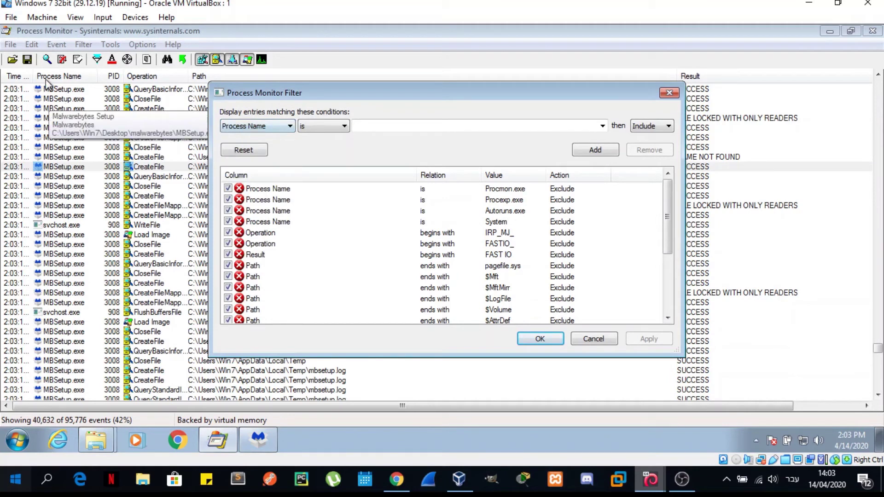
pyautogui.click(374, 125)
pyautogui.write('MBSetup')
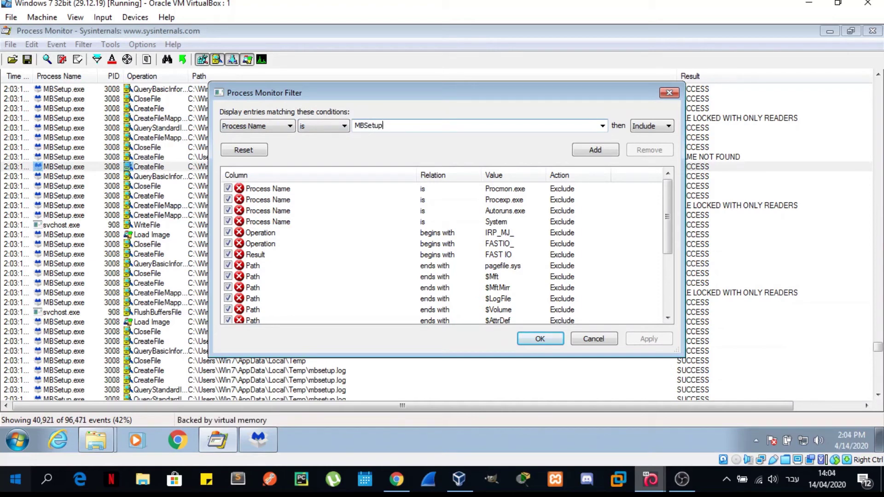
pyautogui.write('.exe')
pyautogui.click(667, 129)
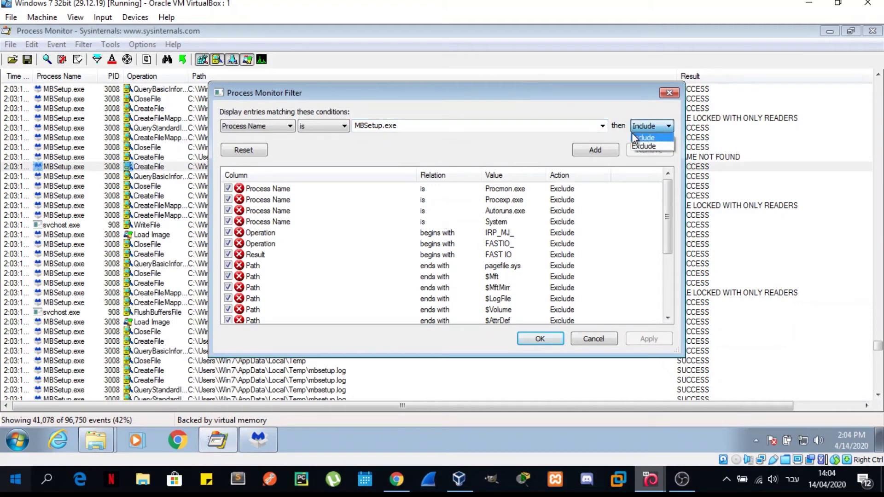
pyautogui.click(633, 137)
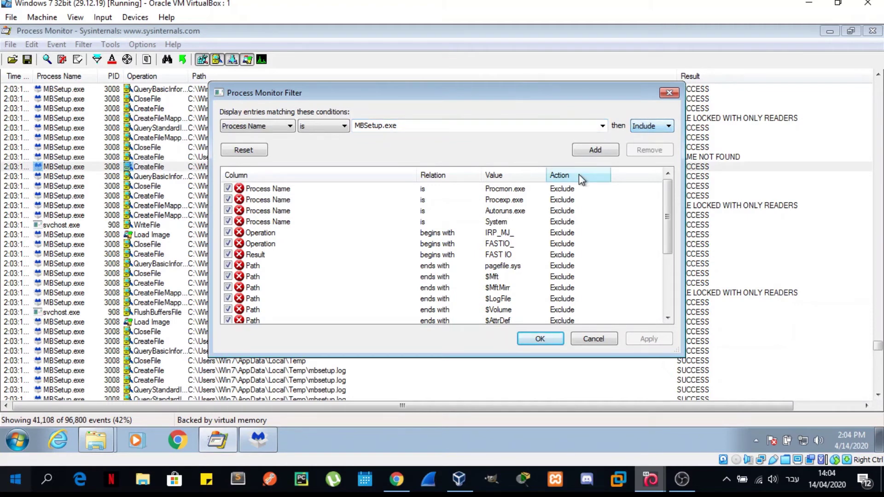
pyautogui.click(606, 148)
pyautogui.click(648, 339)
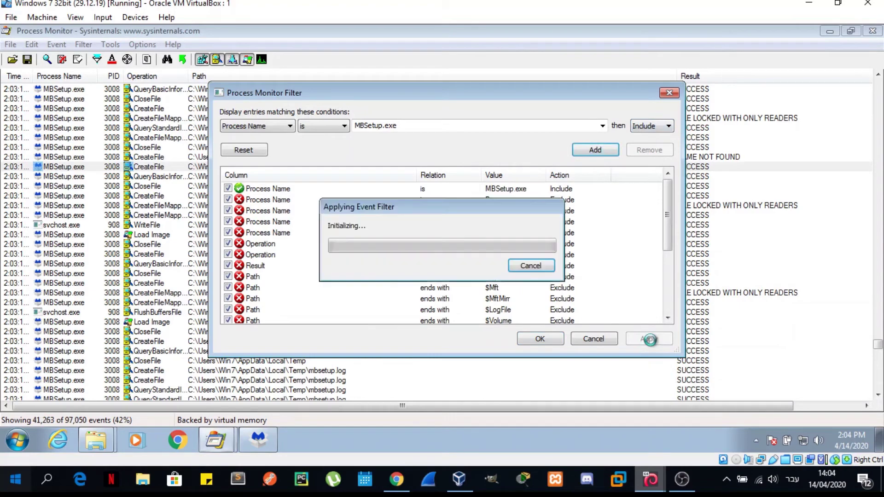
pyautogui.click(541, 339)
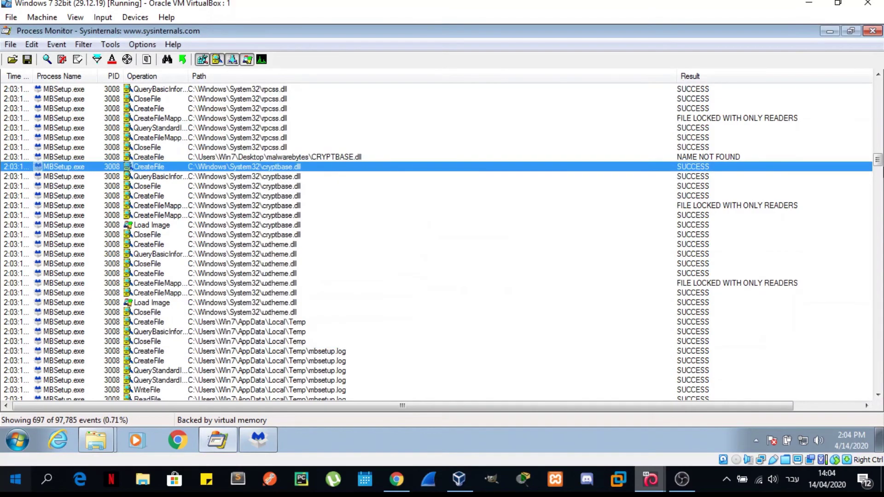
pyautogui.moveTo(877, 159); pyautogui.dragTo(865, 99)
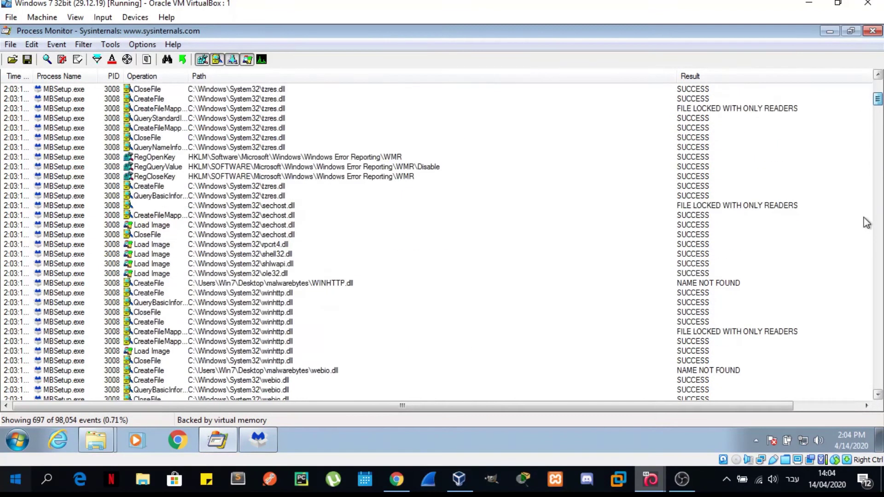
pyautogui.moveTo(866, 222)
pyautogui.mouseDown()
pyautogui.moveTo(878, 379)
pyautogui.moveTo(878, 159)
pyautogui.mouseUp()
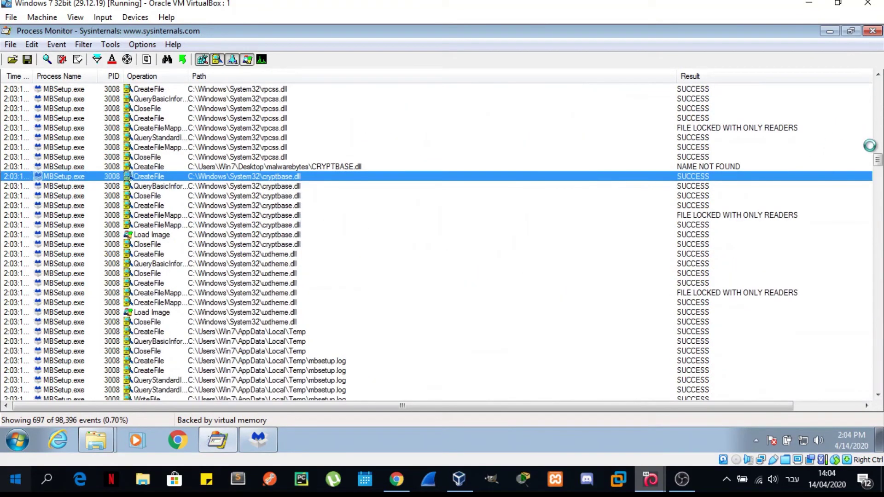
# - Scroll the filtered list and select the CreateFile WINHTTP.dll row showing NAME NOT FOUND
pyautogui.scroll(5, 592, 179)
pyautogui.scroll(4, 593, 179)
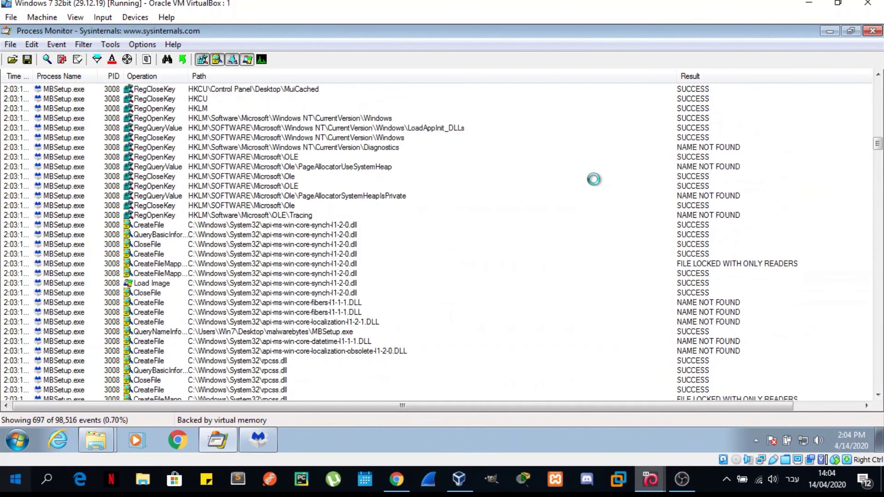
pyautogui.moveTo(878, 144); pyautogui.dragTo(877, 90)
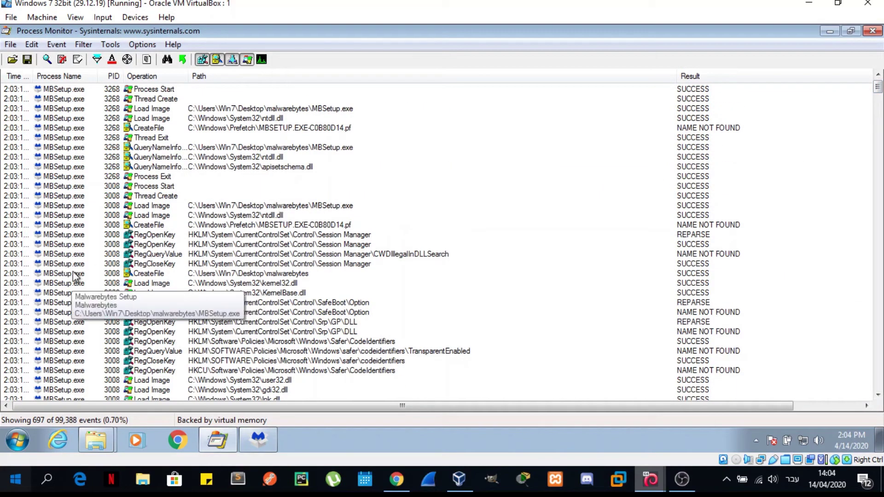
pyautogui.scroll(-8, 268, 270)
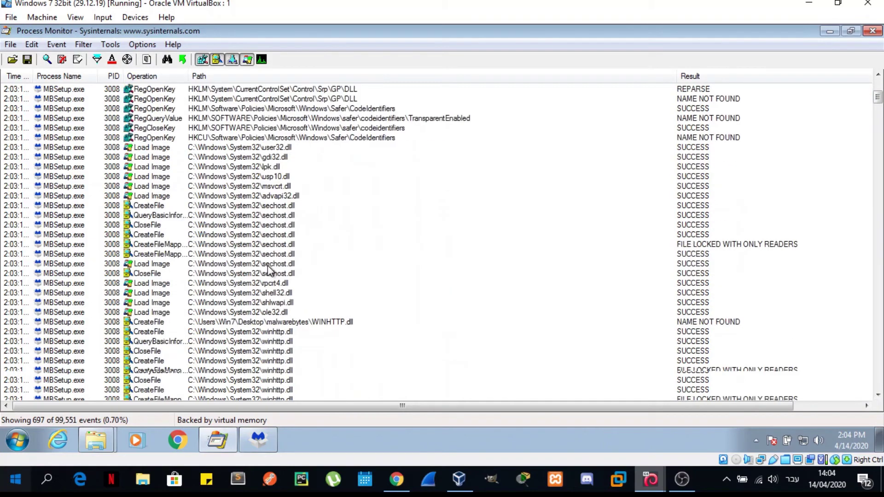
pyautogui.scroll(-2, 312, 265)
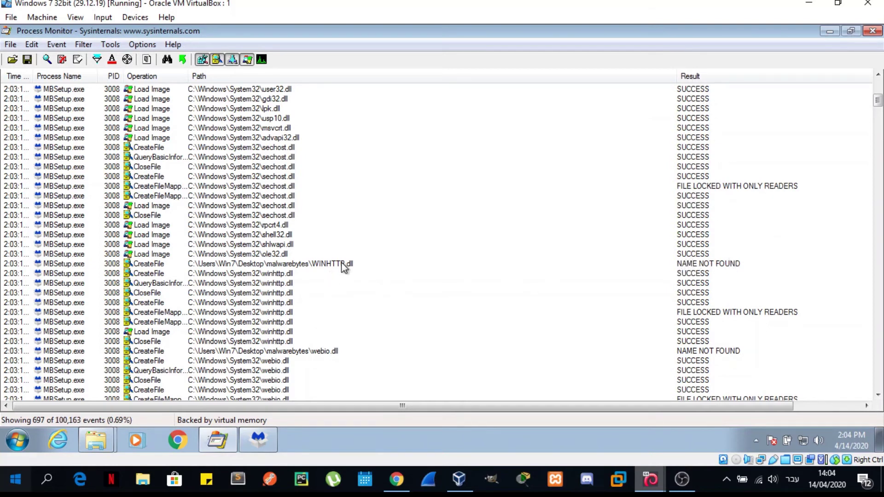
pyautogui.click(708, 266)
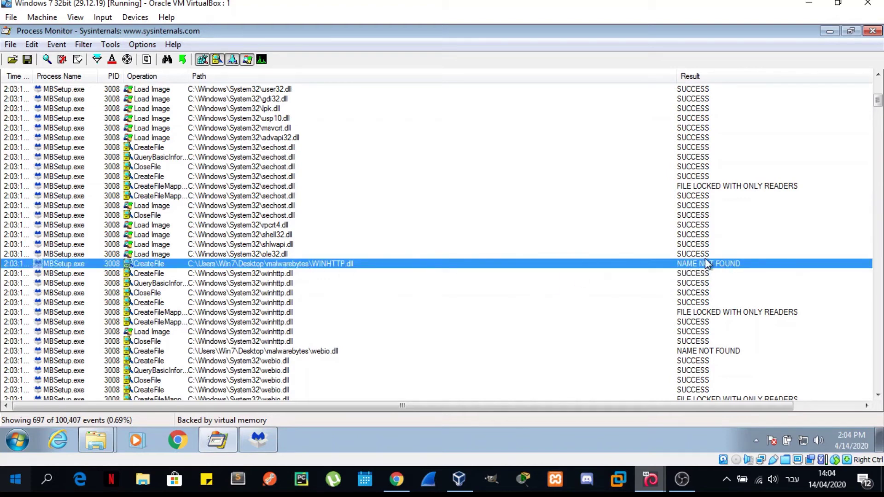
# - Add a Process Monitor filter including events whose Result is NAME NOT FOUND, and apply it
pyautogui.click(83, 44)
pyautogui.moveTo(83, 44)
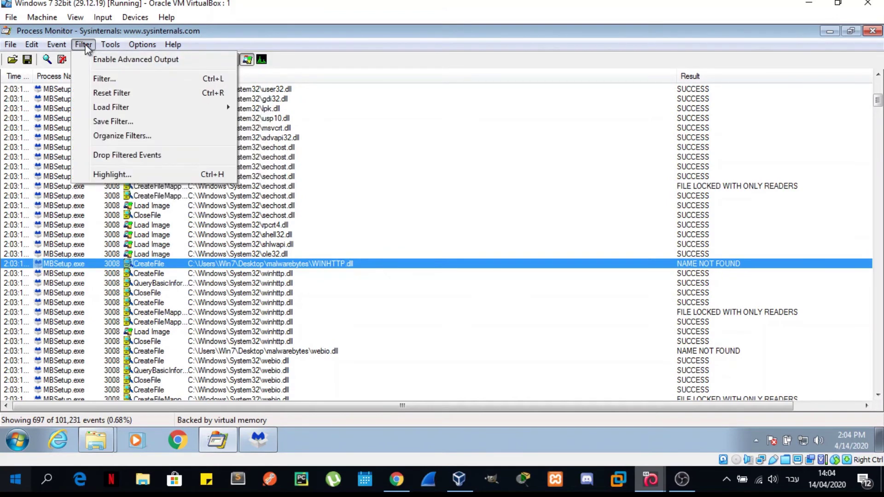
pyautogui.click(97, 77)
pyautogui.moveTo(297, 100); pyautogui.dragTo(262, 114)
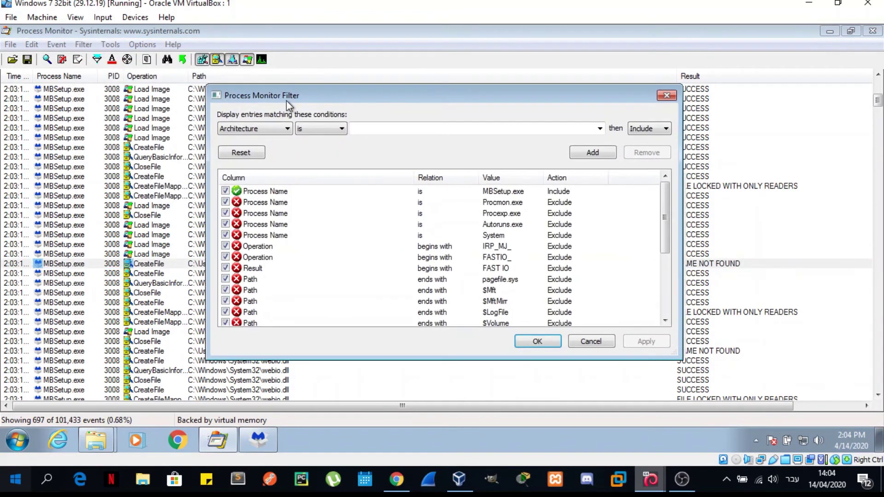
pyautogui.click(223, 138)
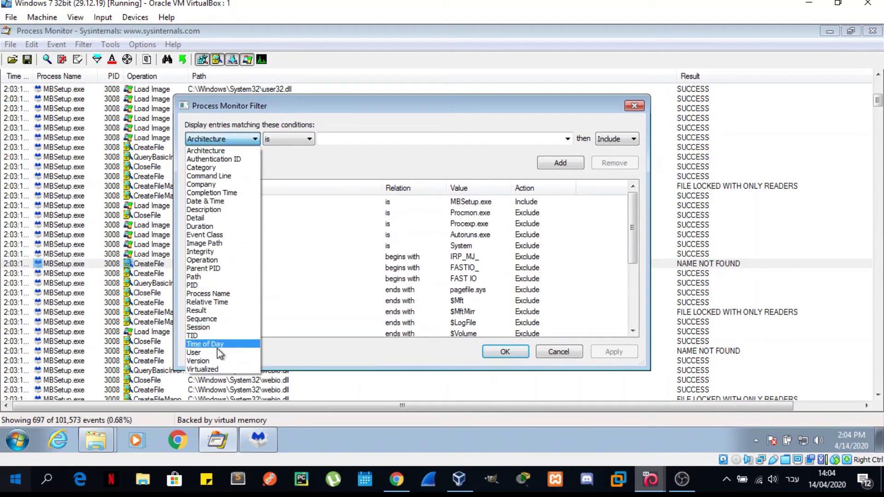
pyautogui.click(197, 311)
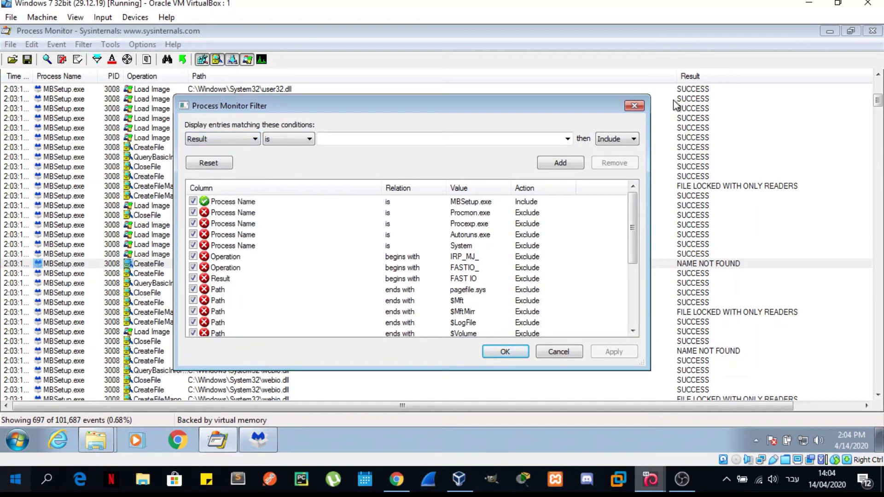
pyautogui.click(391, 139)
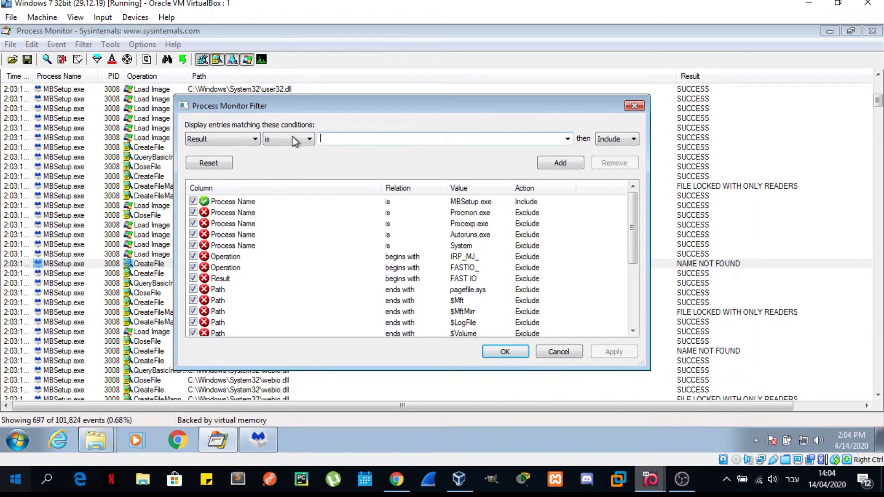
pyautogui.write('NAME NOT FOUND')
pyautogui.click(560, 164)
pyautogui.click(614, 350)
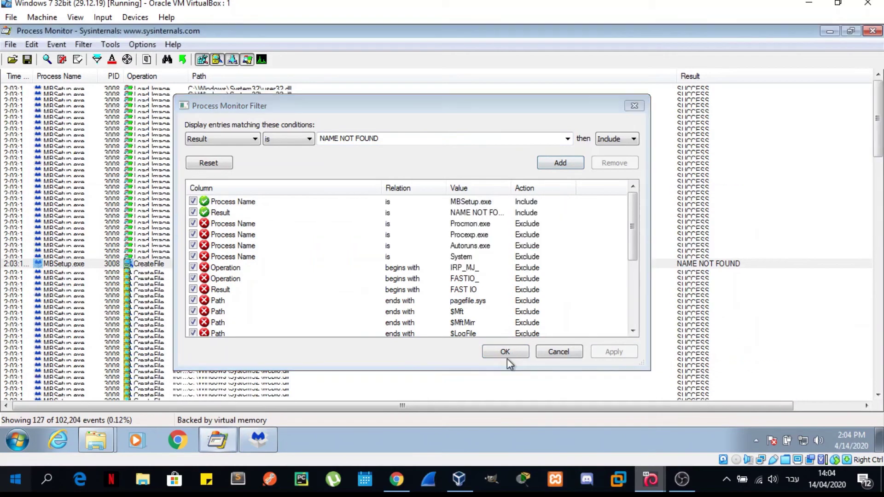
pyautogui.click(505, 352)
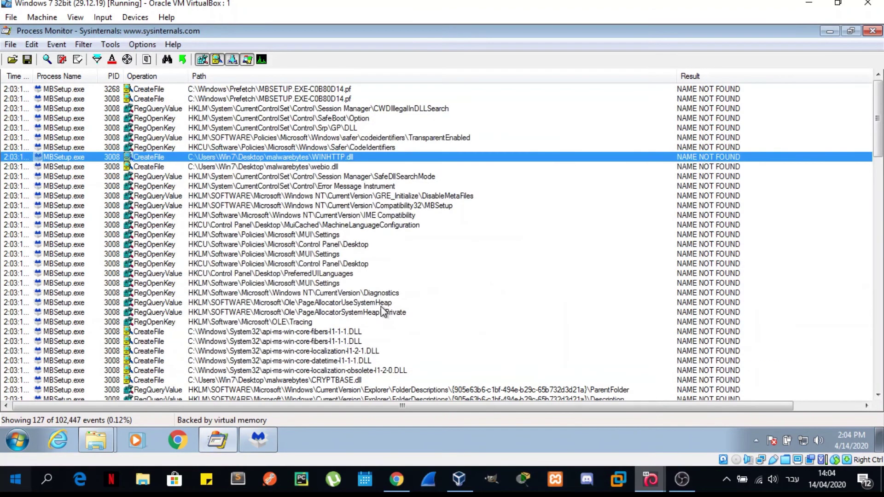
pyautogui.scroll(-4, 307, 199)
pyautogui.scroll(4, 308, 201)
pyautogui.scroll(-1, 241, 248)
pyautogui.scroll(-9, 241, 247)
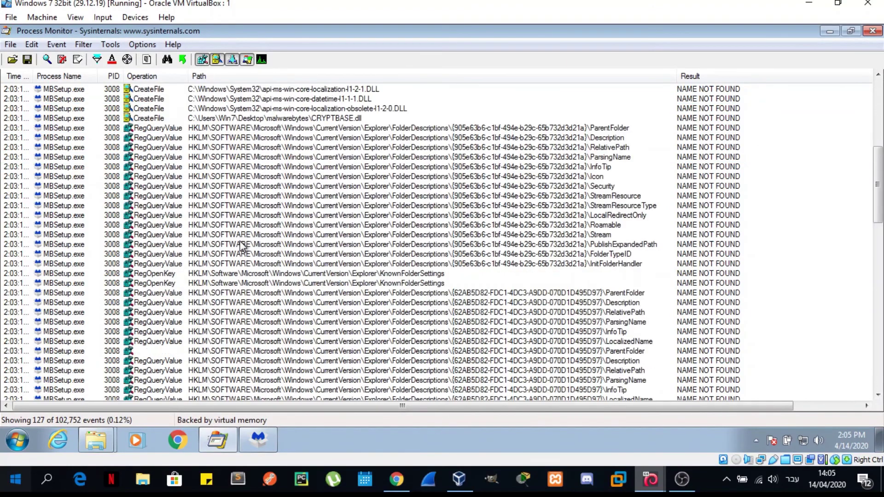
pyautogui.scroll(-6, 241, 247)
pyautogui.scroll(-6, 241, 247)
pyautogui.scroll(-6, 242, 247)
pyautogui.scroll(-1, 241, 247)
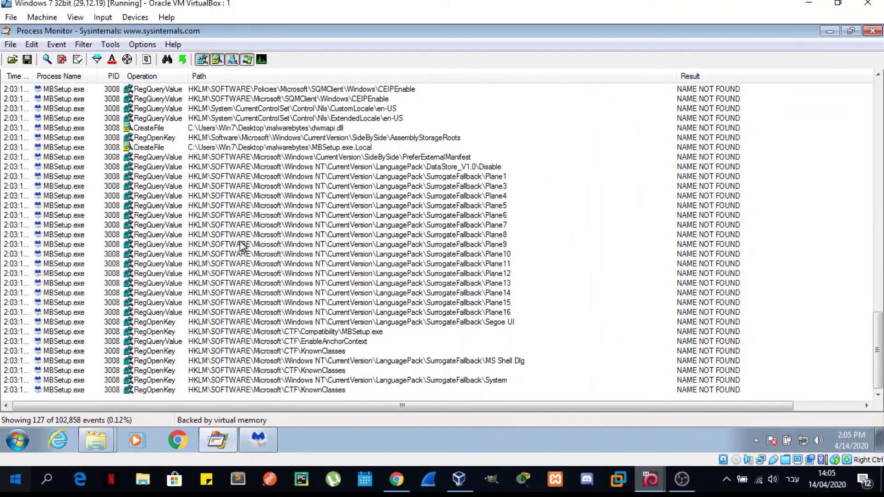
pyautogui.scroll(1, 241, 247)
pyautogui.scroll(15, 241, 247)
pyautogui.scroll(6, 241, 247)
pyautogui.scroll(5, 241, 248)
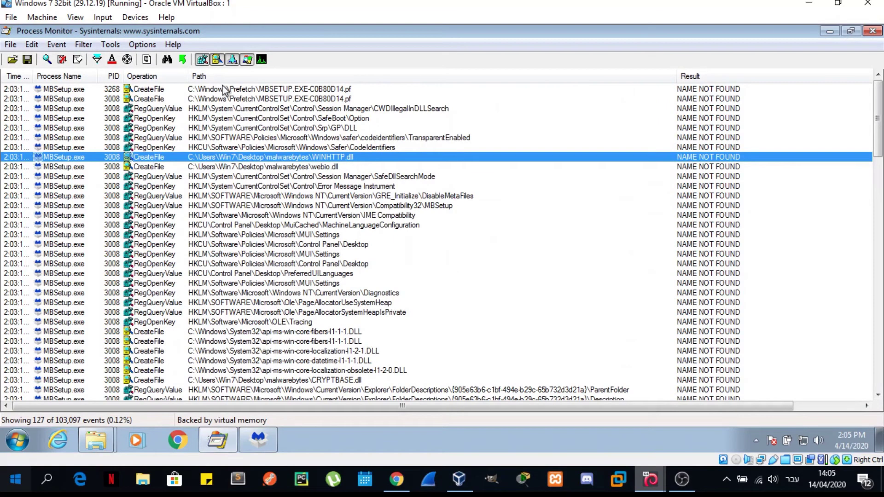
# - Hide registry activity to leave 12 events, select the dwmapi.dll row, then show the Malwarebytes wizard
pyautogui.click(201, 60)
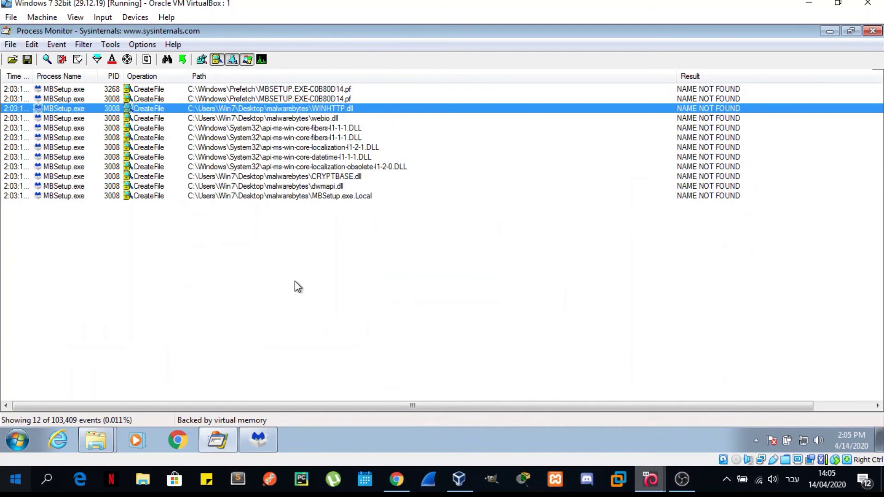
pyautogui.moveTo(295, 281); pyautogui.dragTo(242, 76)
pyautogui.click(245, 277)
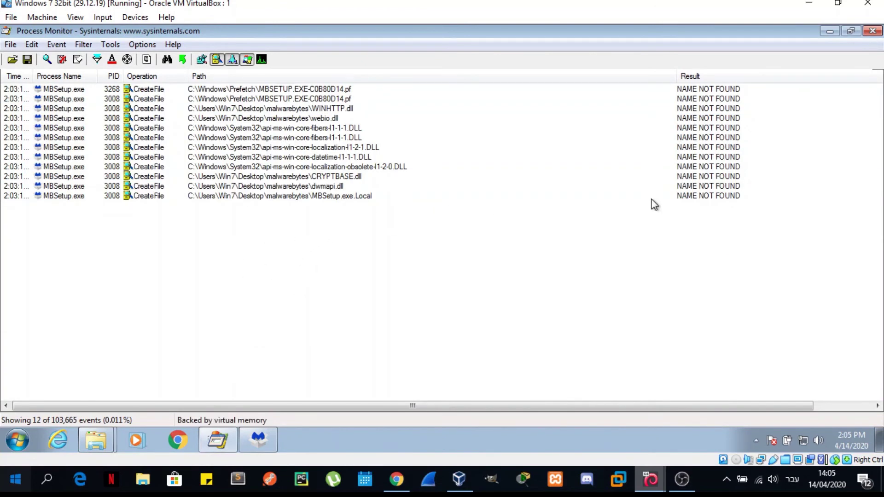
pyautogui.click(332, 186)
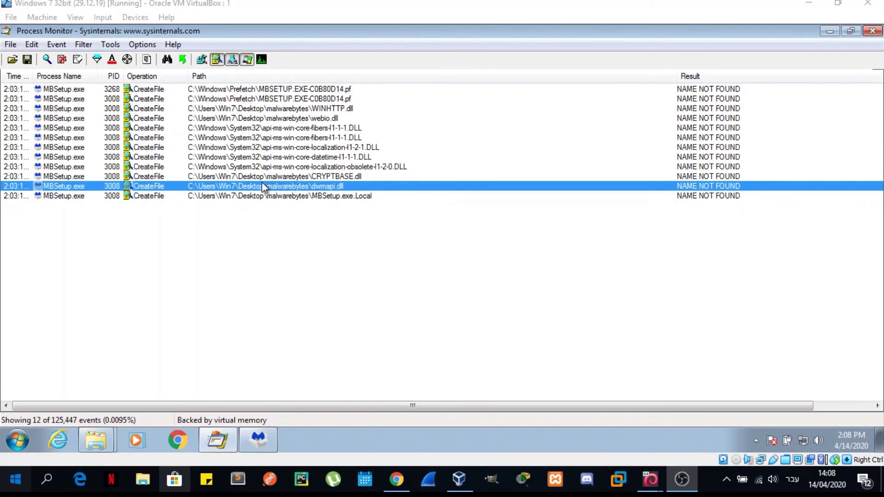
pyautogui.click(828, 27)
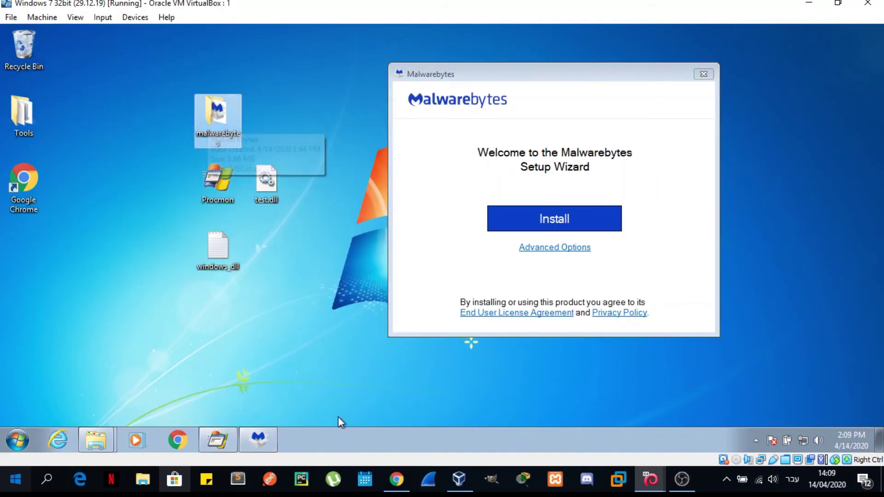
pyautogui.click(226, 438)
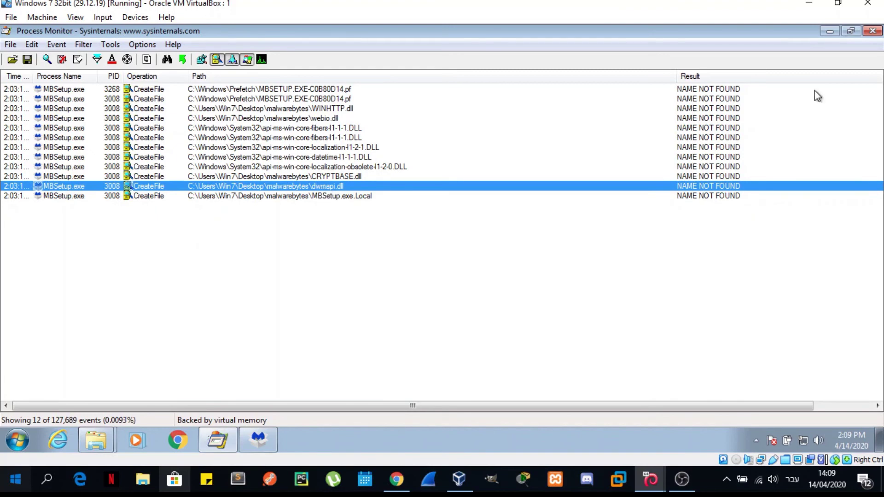
# - Rename test.dll on the desktop to dwmapi.dll
pyautogui.click(829, 33)
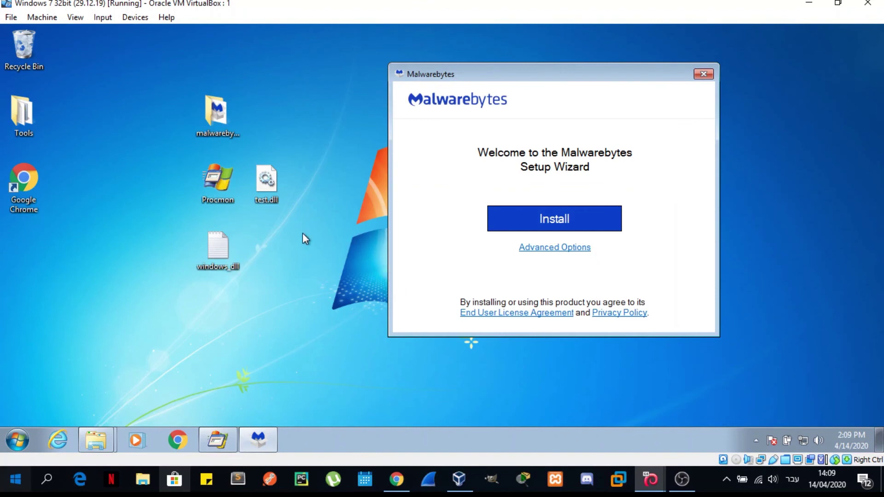
pyautogui.press('F2')
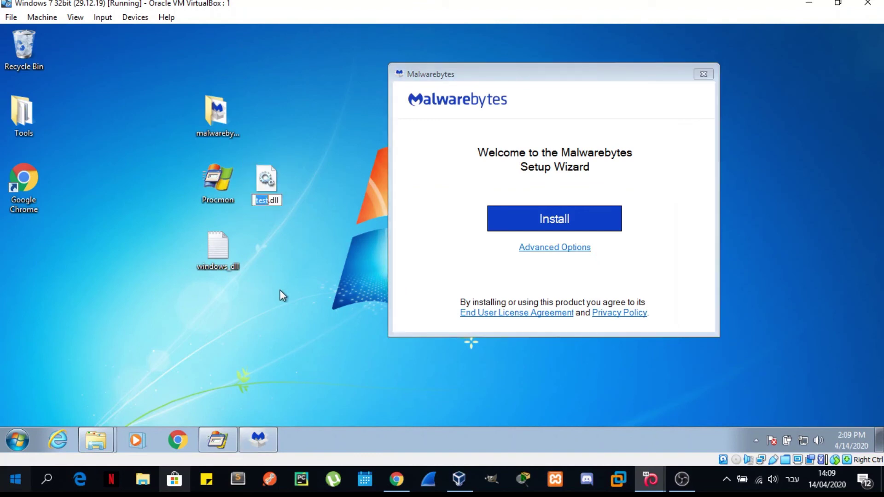
pyautogui.write('dwmapi')
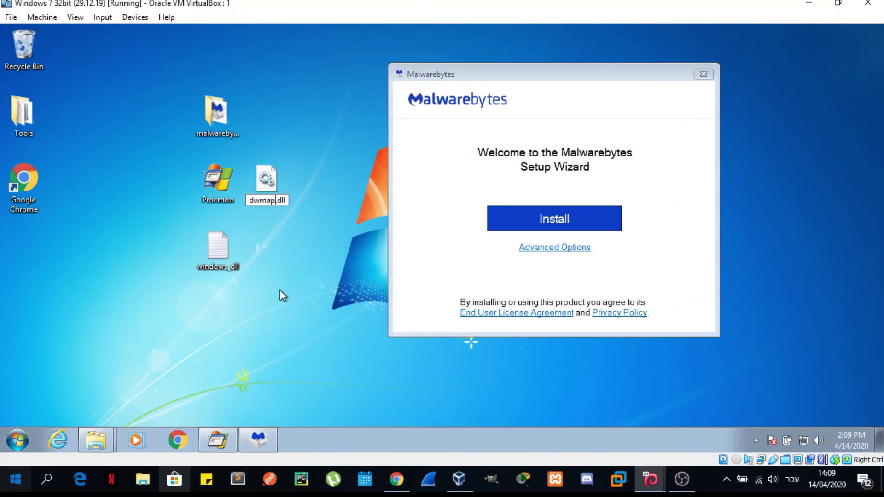
pyautogui.press('Return')
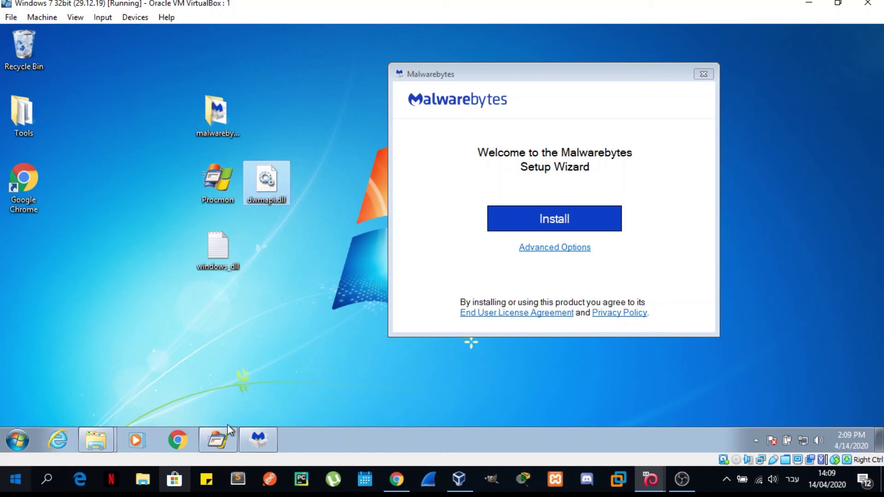
# - Move dwmapi.dll into the malwarebytes folder beside MBSetup
pyautogui.click(220, 439)
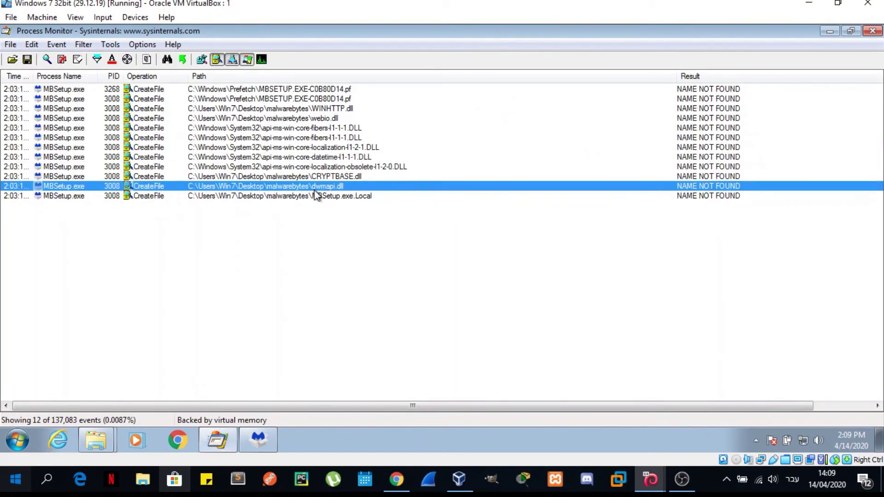
pyautogui.click(829, 31)
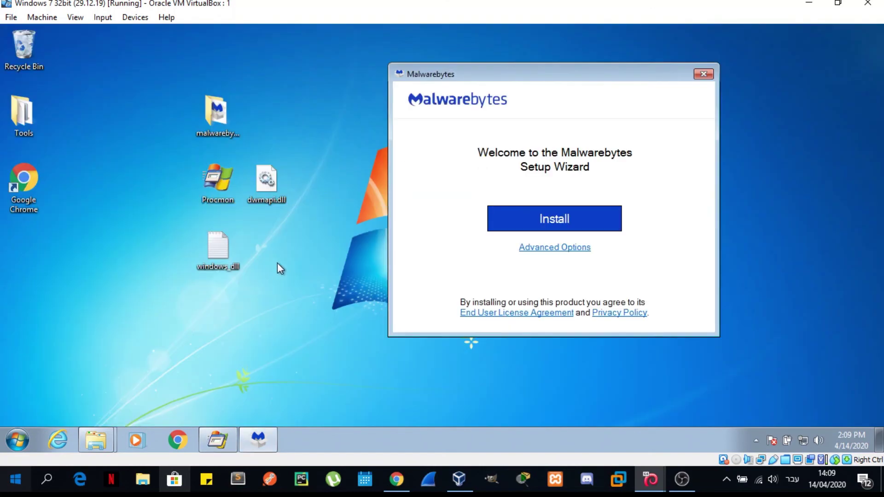
pyautogui.moveTo(266, 180); pyautogui.dragTo(219, 119)
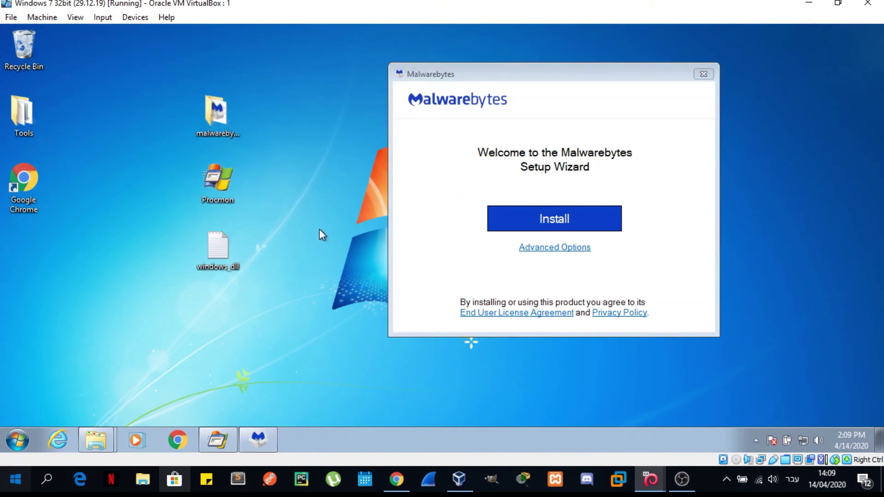
# - Close the setup wizard and run MBSetup from the malwarebytes folder with administrator rights
pyautogui.click(703, 73)
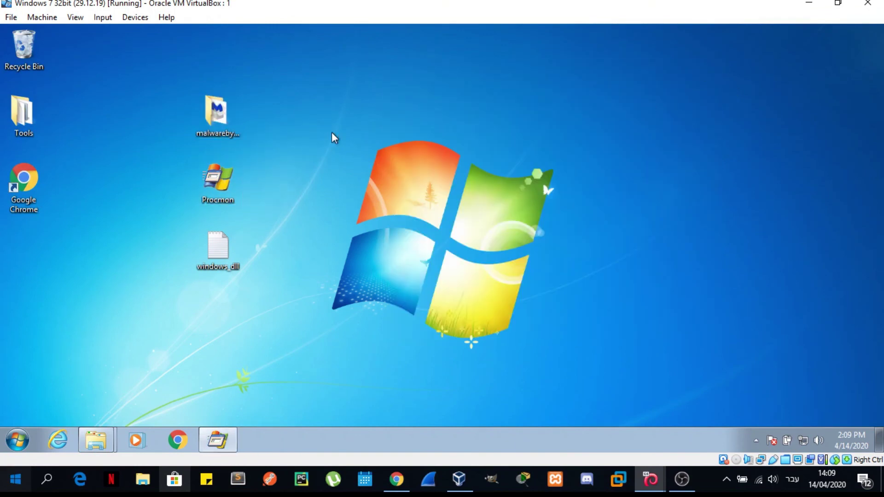
pyautogui.click(96, 440)
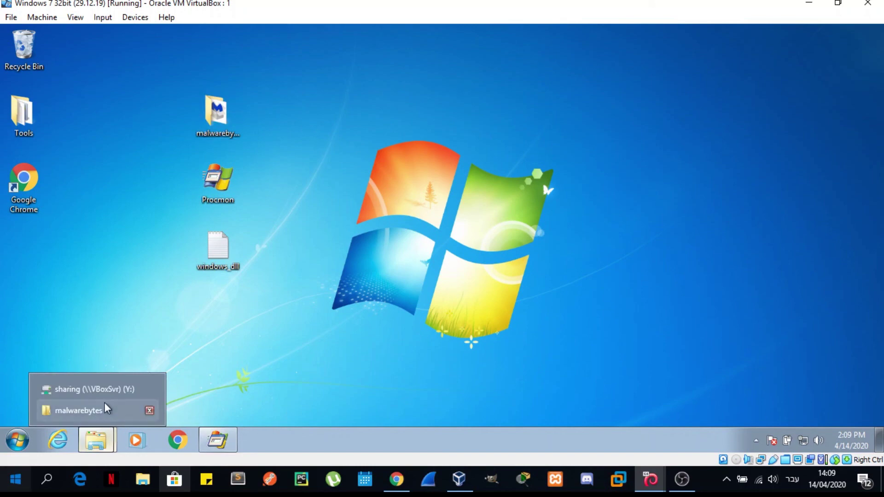
pyautogui.click(87, 411)
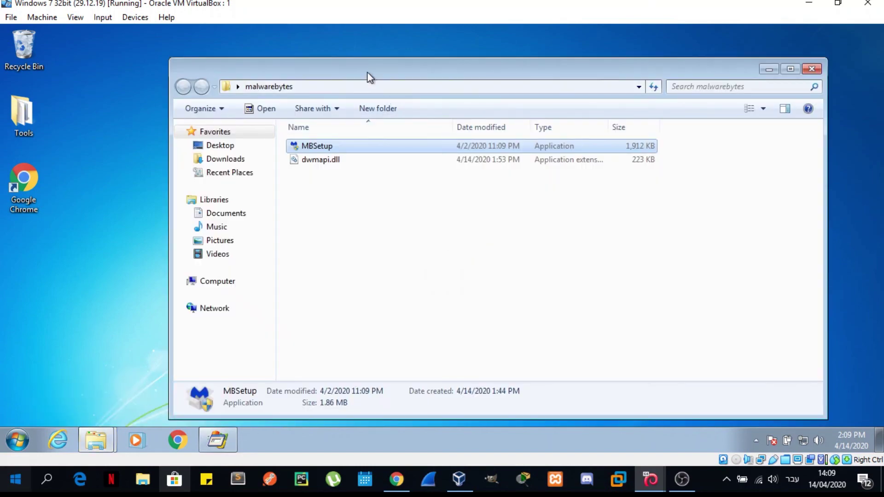
pyautogui.moveTo(368, 77); pyautogui.dragTo(445, 43)
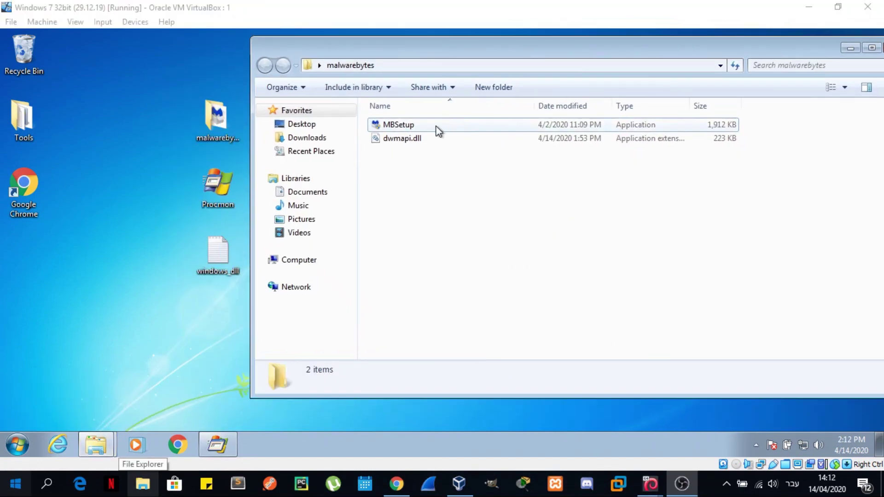
pyautogui.doubleClick(438, 128)
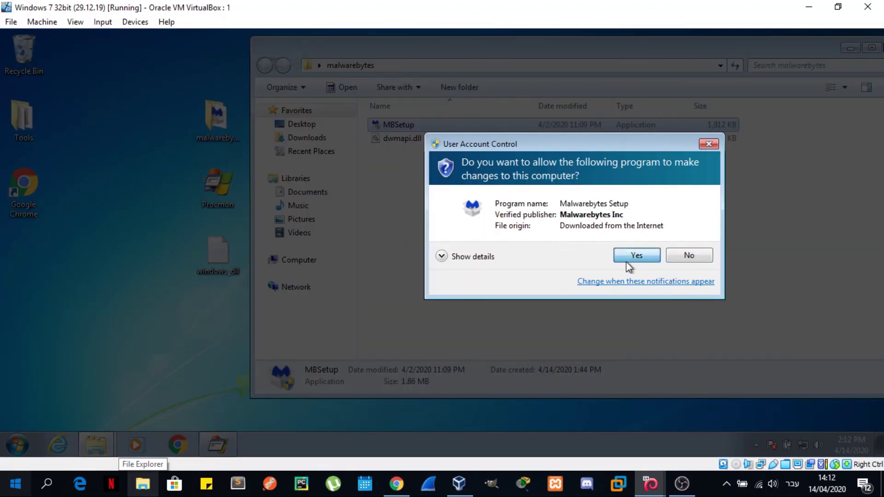
pyautogui.click(627, 259)
pyautogui.write('ne')
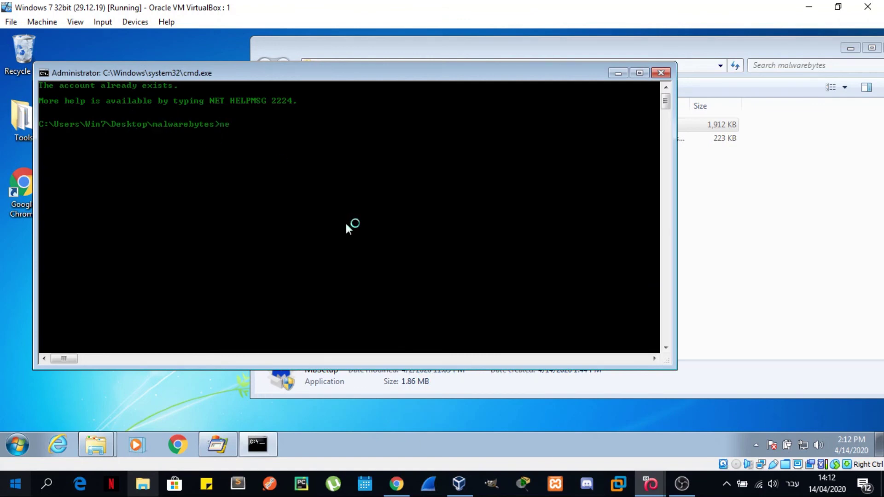
# - Run net user, then net localgroup administrators, in the admin command prompt
pyautogui.write('t user')
pyautogui.press('Return')
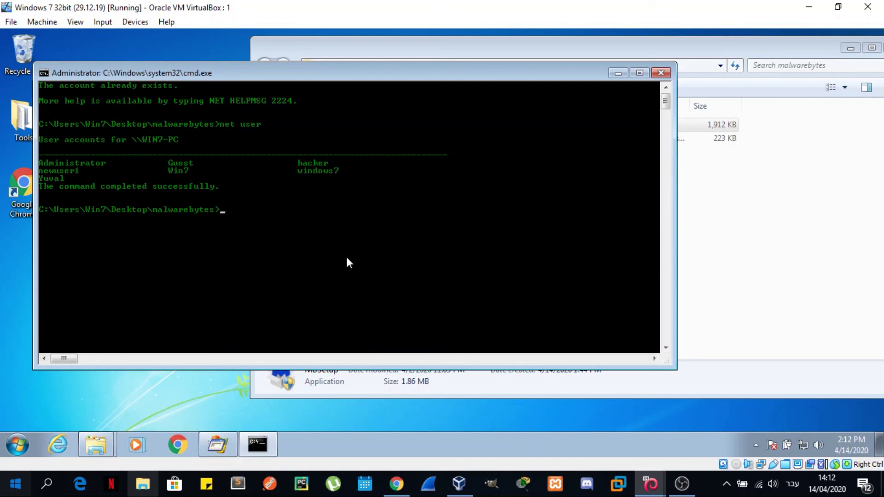
pyautogui.write('net user')
pyautogui.press('BackSpace')
pyautogui.press('BackSpace')
pyautogui.press('BackSpace')
pyautogui.write('localgrou')
pyautogui.write('p administra')
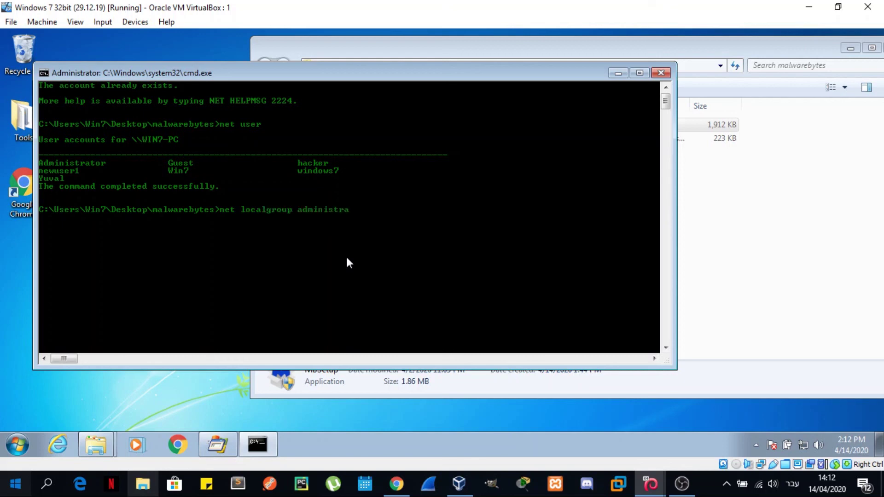
pyautogui.write('tors')
pyautogui.press('Return')
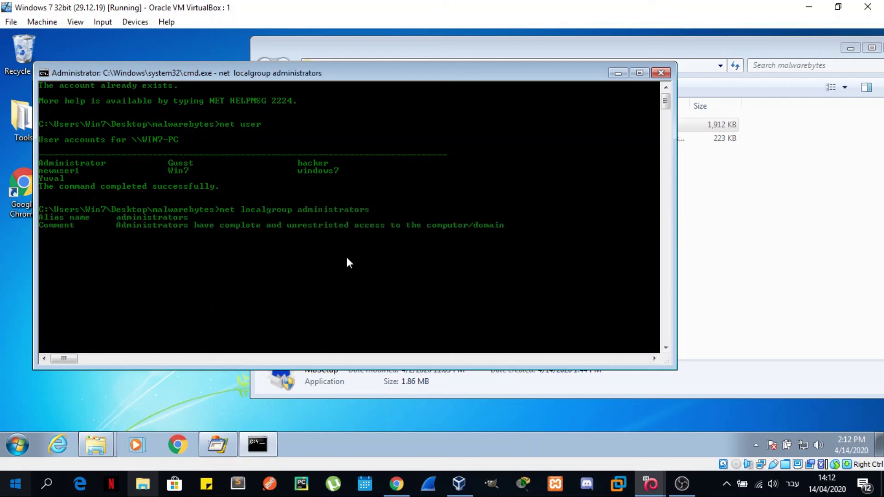